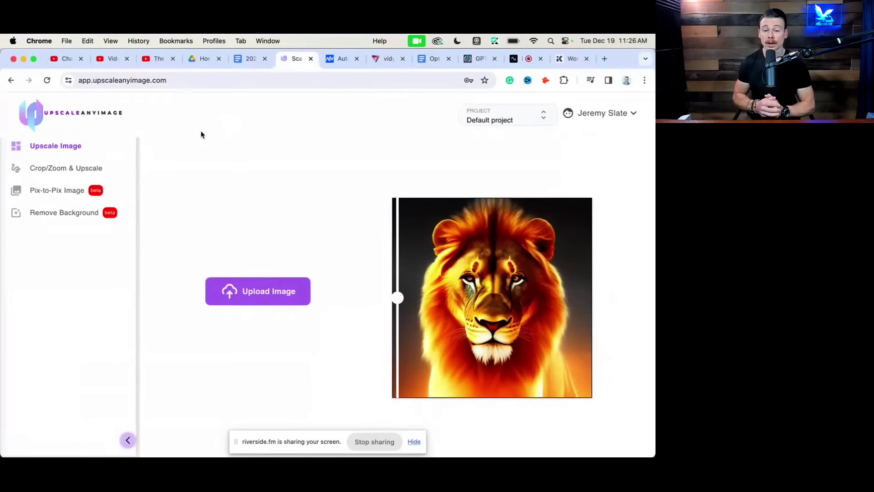
# Step: Upload maxresdefault (25).jpg from Downloads for upscaling and download the upscaled image
pyautogui.click(201, 135)
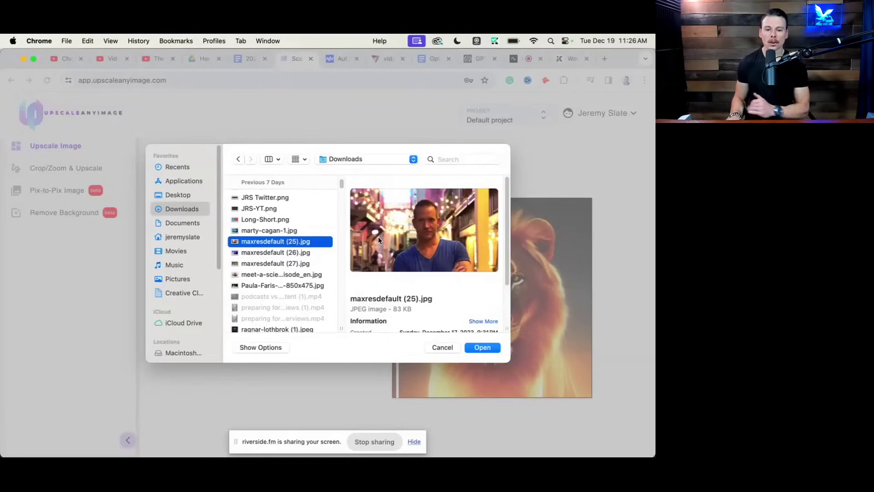
pyautogui.click(482, 348)
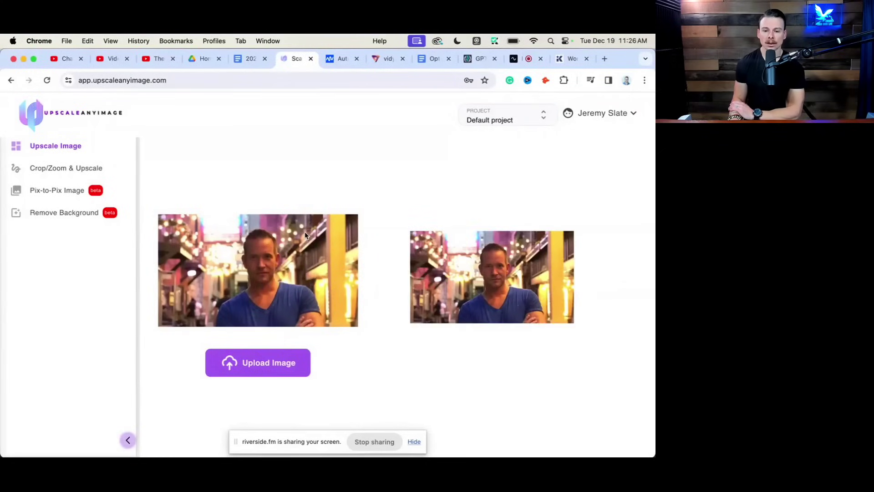
pyautogui.moveTo(433, 234)
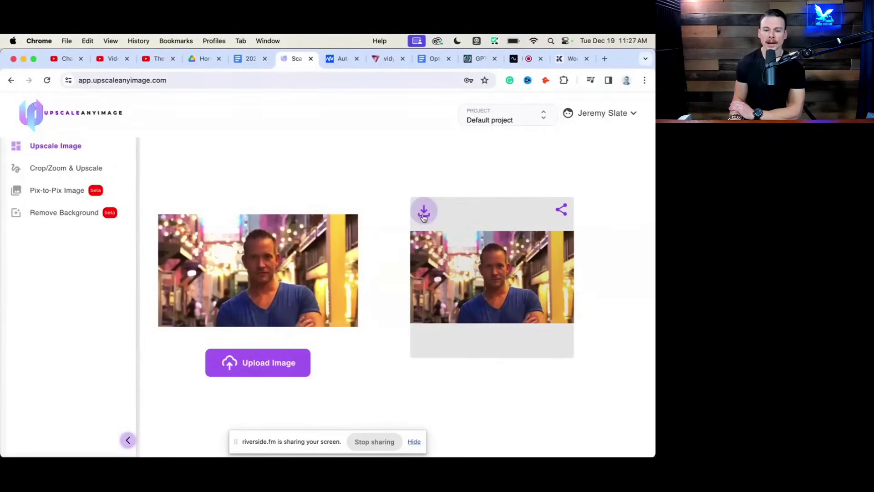
pyautogui.click(423, 213)
pyautogui.click(317, 371)
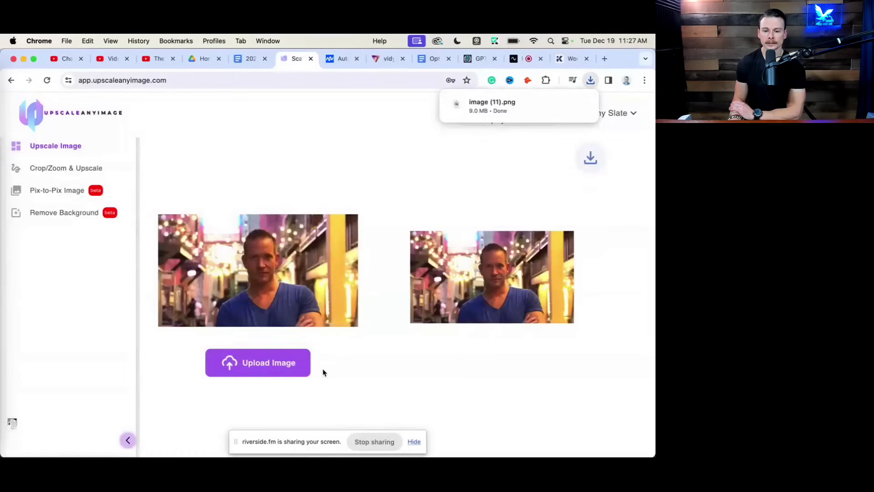
# Step: Open the downloaded image (11).png in Preview and shrink its window to inspect the upscaled result
pyautogui.moveTo(2, 392)
pyautogui.click(22, 418)
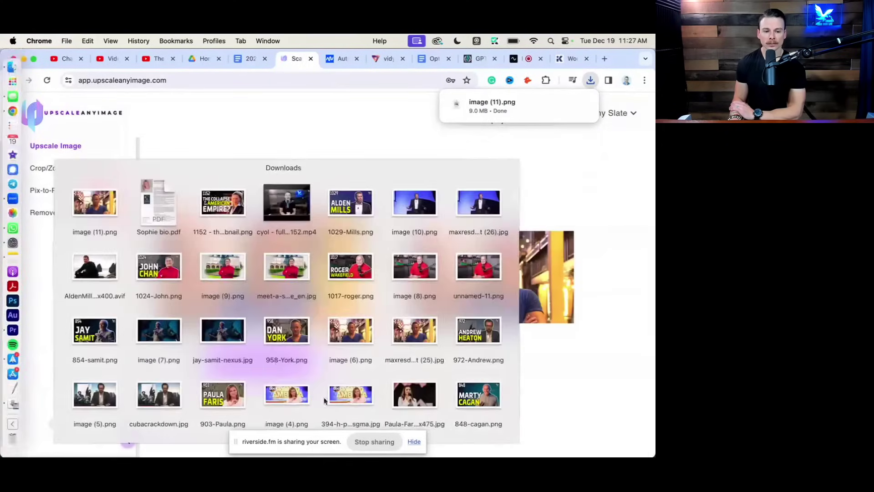
pyautogui.click(93, 209)
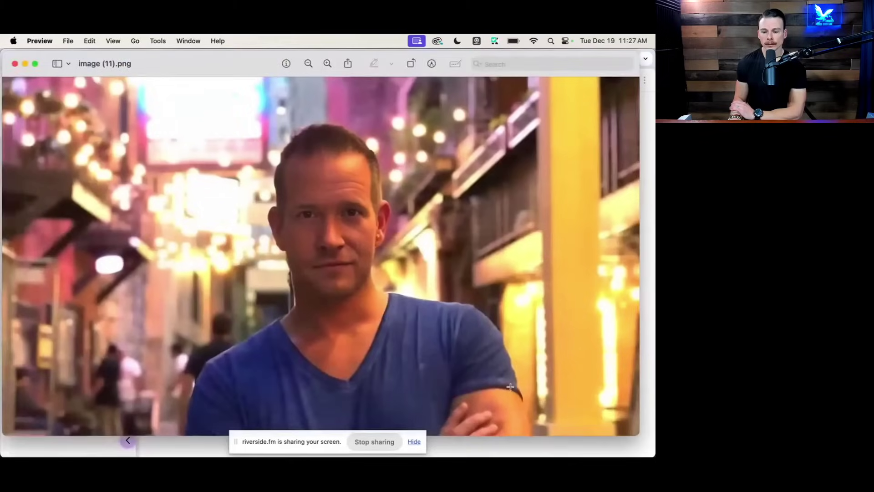
pyautogui.moveTo(641, 434); pyautogui.dragTo(512, 385)
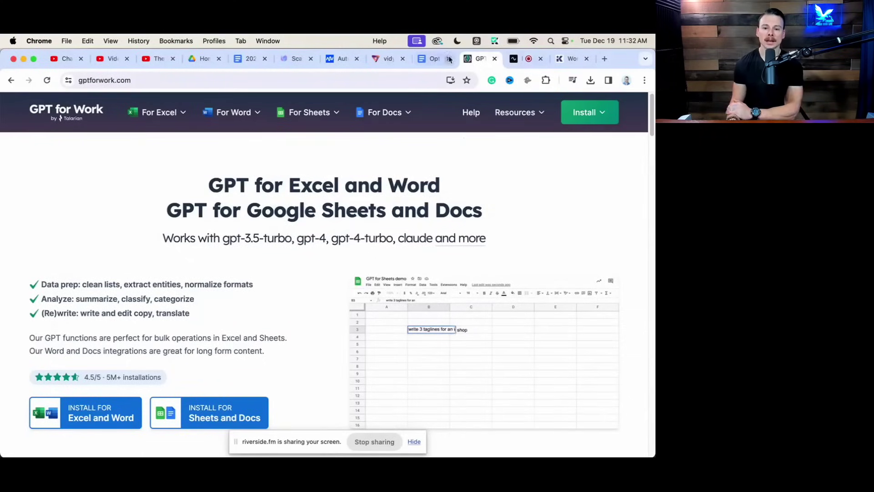
# Step: Launch the GPT for Sheets and Docs extension in the Optimization Document
pyautogui.click(435, 58)
pyautogui.click(195, 114)
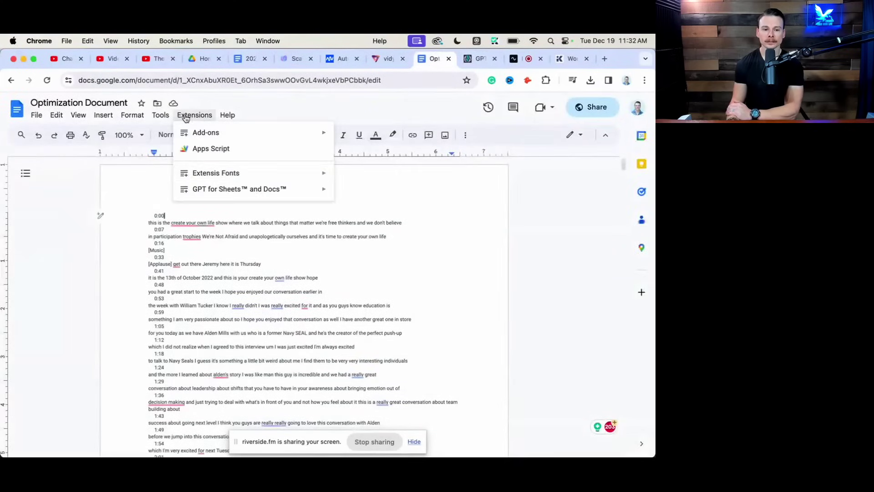
pyautogui.moveTo(244, 190)
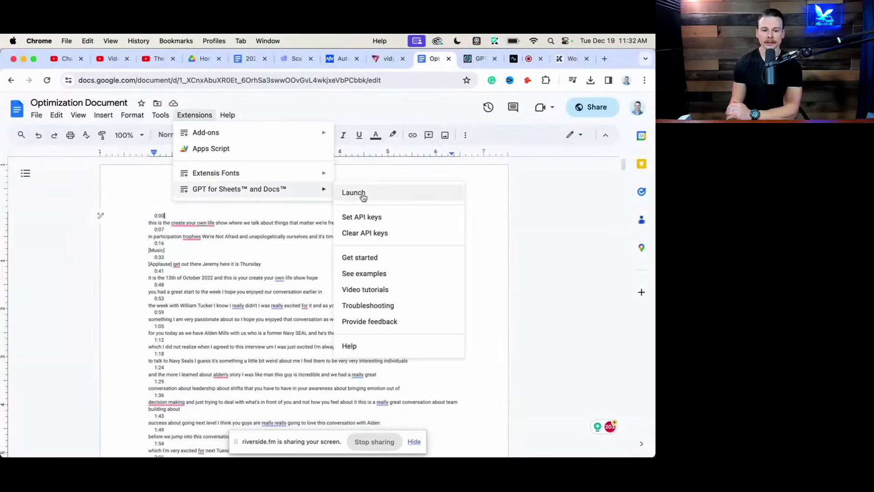
pyautogui.click(360, 192)
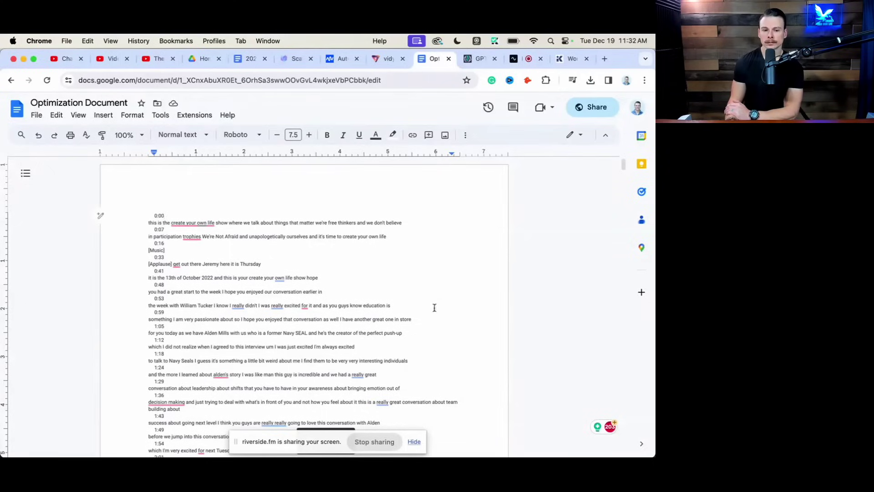
pyautogui.click(195, 115)
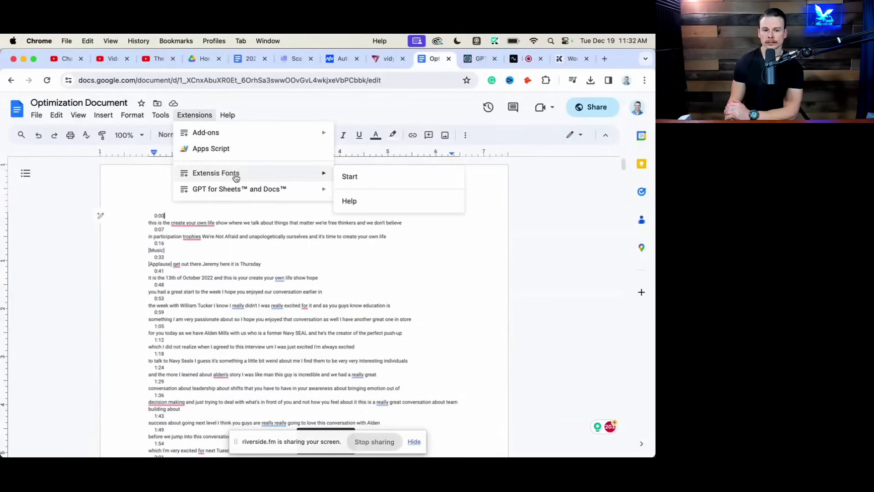
pyautogui.moveTo(238, 187)
pyautogui.click(350, 192)
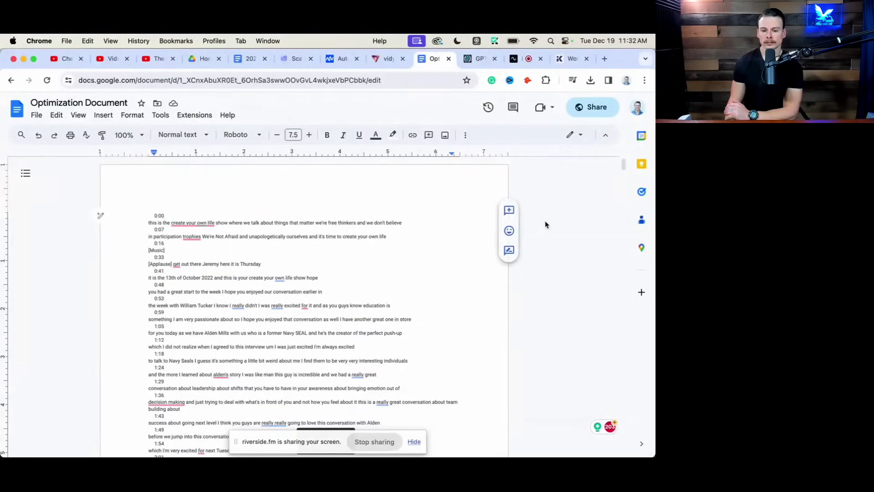
# Step: Delete the timestamped chapter list, from 0:00 Introduction to 32:45, below the transcript at the document's end
pyautogui.scroll(-3, 410, 290)
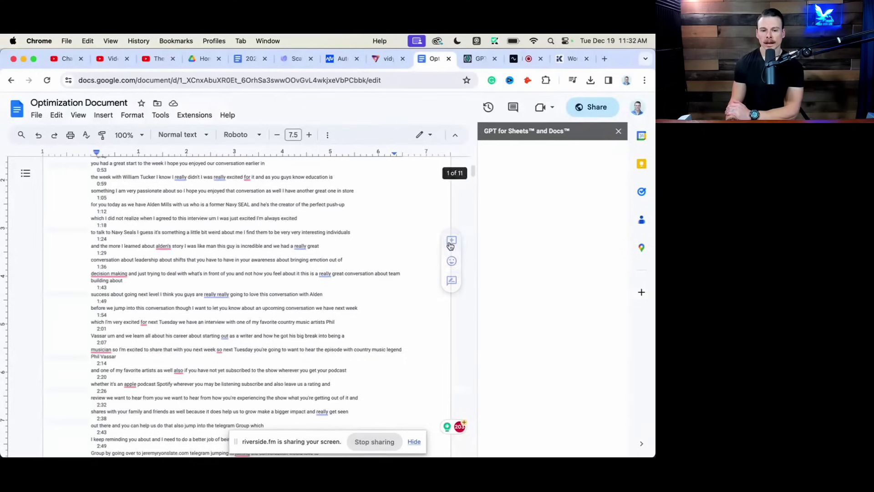
pyautogui.scroll(3, 360, 254)
pyautogui.scroll(-1, 299, 280)
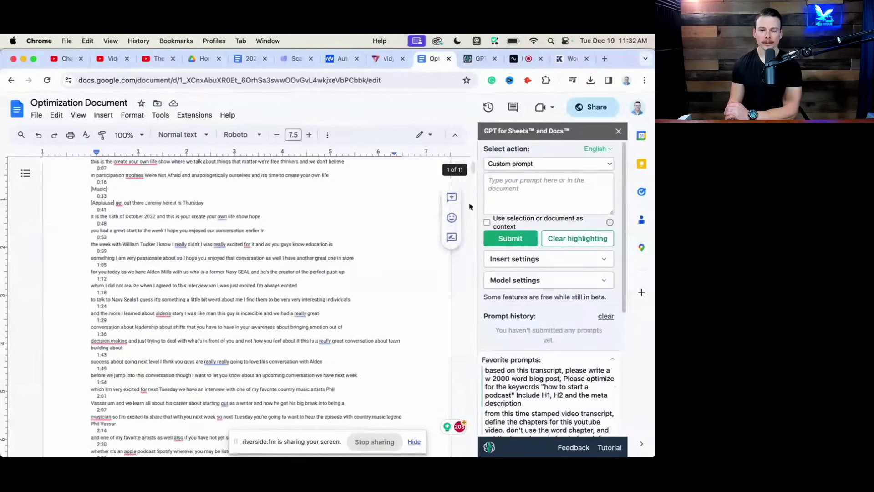
pyautogui.moveTo(474, 169); pyautogui.dragTo(464, 454)
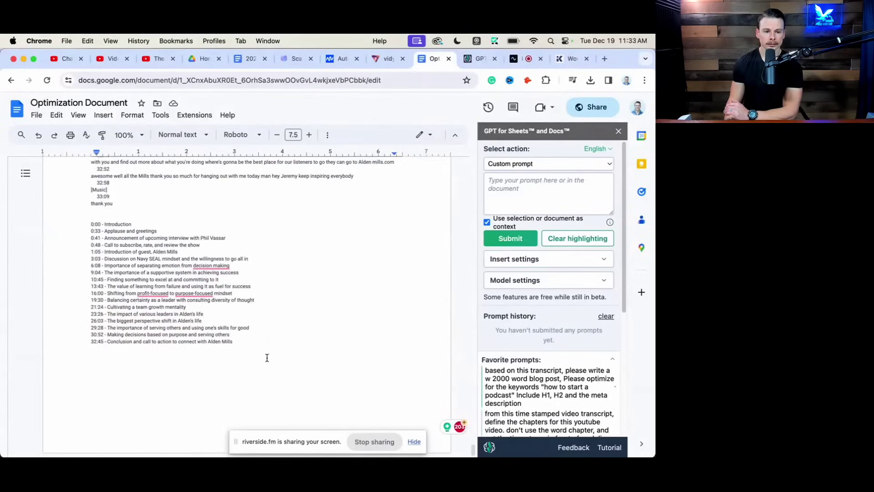
pyautogui.moveTo(267, 357); pyautogui.dragTo(80, 222)
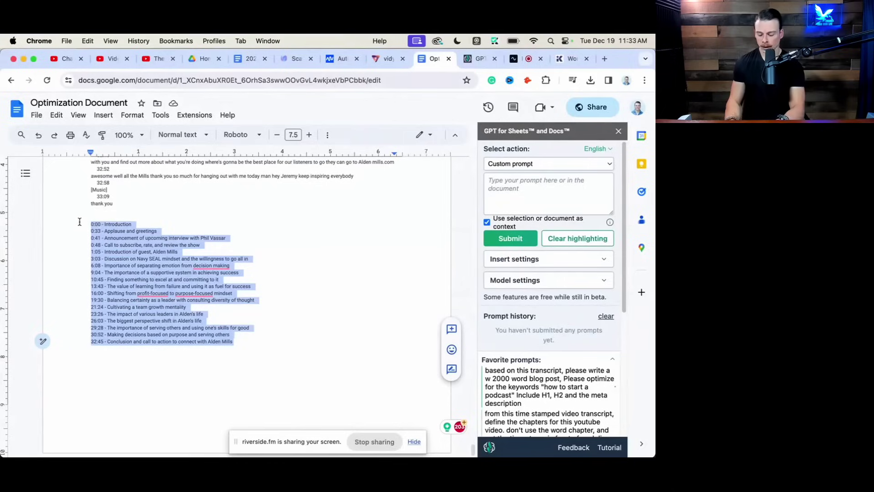
pyautogui.click(243, 343)
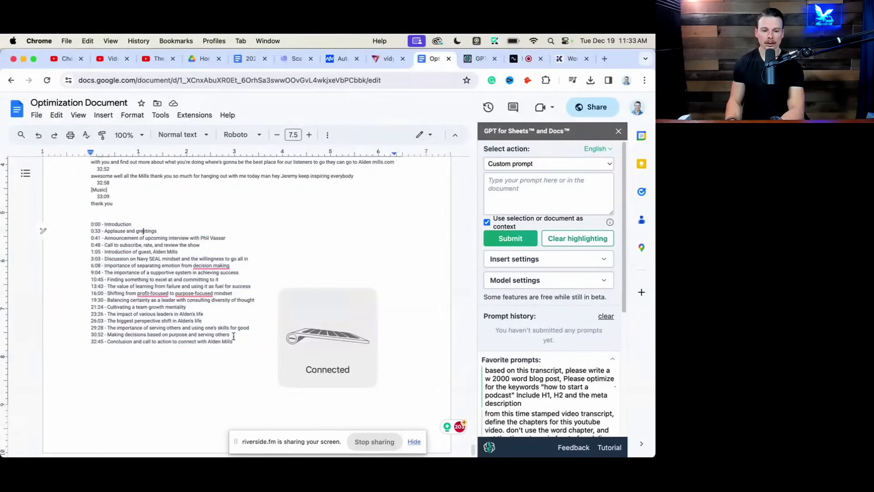
pyautogui.moveTo(242, 344); pyautogui.dragTo(65, 226)
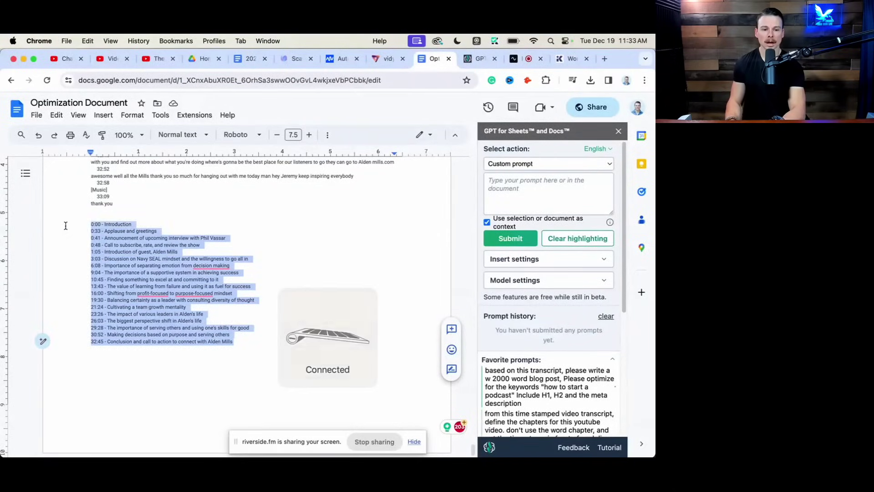
pyautogui.press('BackSpace')
# Step: Examine the timestamped transcript from its end back to the beginning, along with the saved favorite prompts
pyautogui.scroll(3, 108, 225)
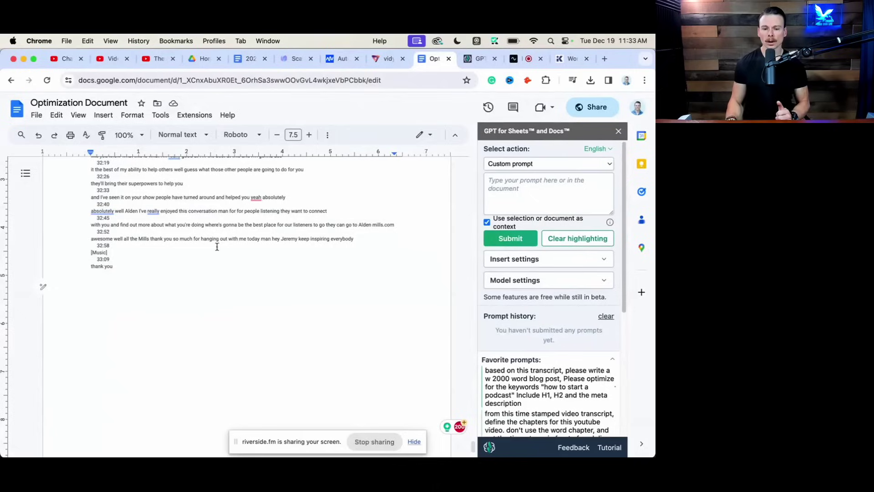
pyautogui.scroll(-2, 217, 247)
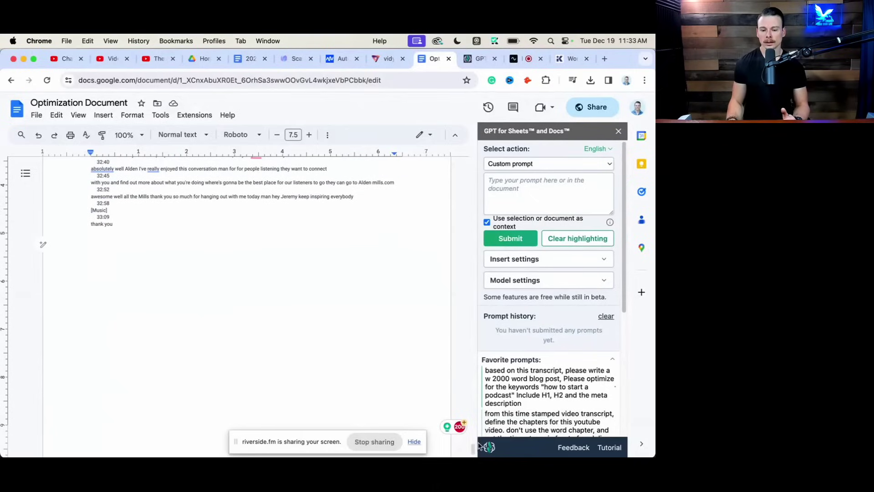
pyautogui.scroll(-1, 401, 388)
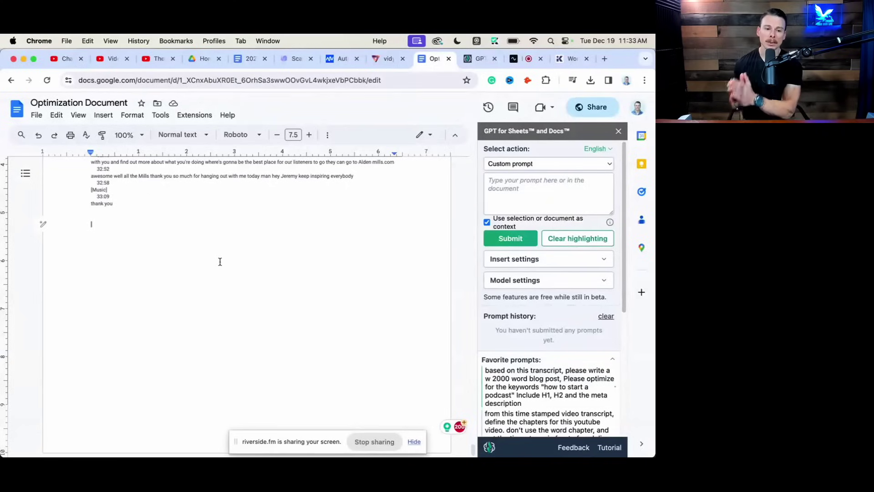
pyautogui.scroll(5, 260, 259)
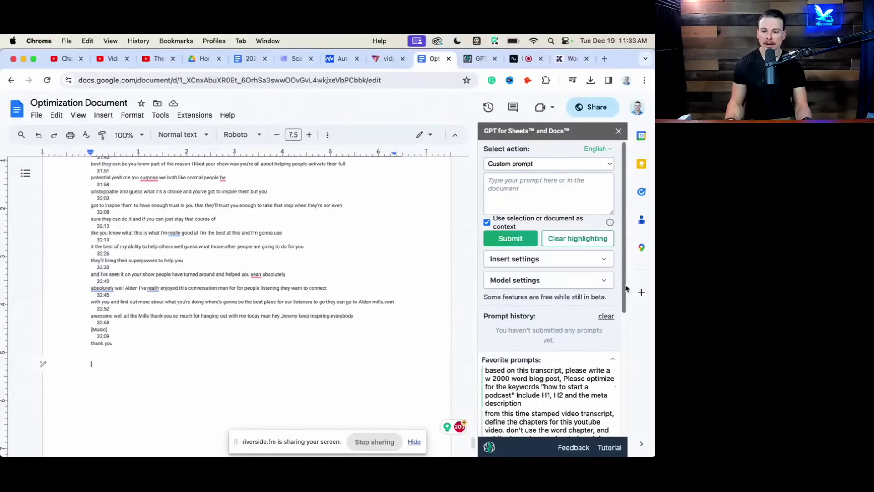
pyautogui.moveTo(622, 280); pyautogui.dragTo(612, 357)
pyautogui.scroll(-1, 613, 358)
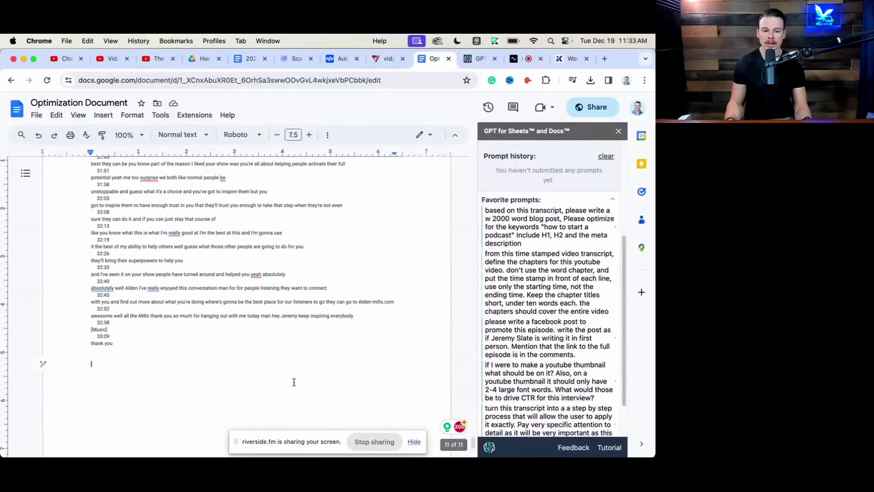
pyautogui.scroll(20, 150, 277)
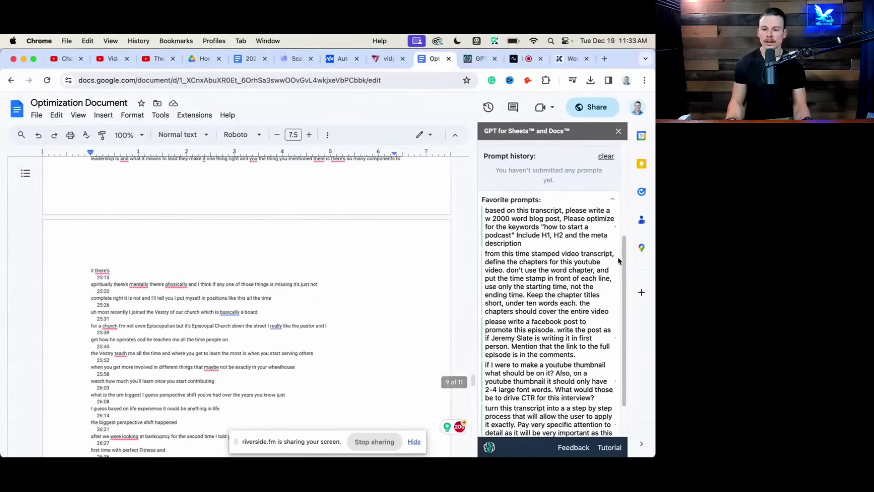
pyautogui.scroll(5, 546, 282)
pyautogui.scroll(10, 195, 216)
pyautogui.scroll(10, 195, 218)
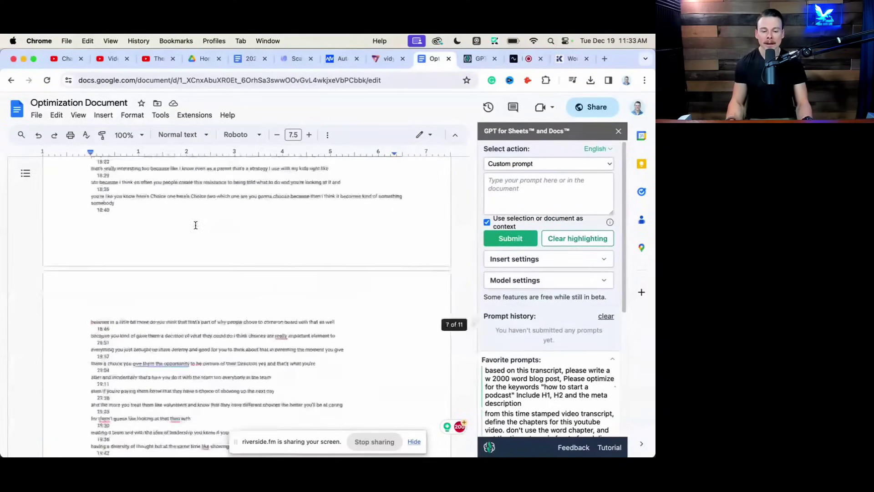
pyautogui.moveTo(476, 330); pyautogui.dragTo(474, 164)
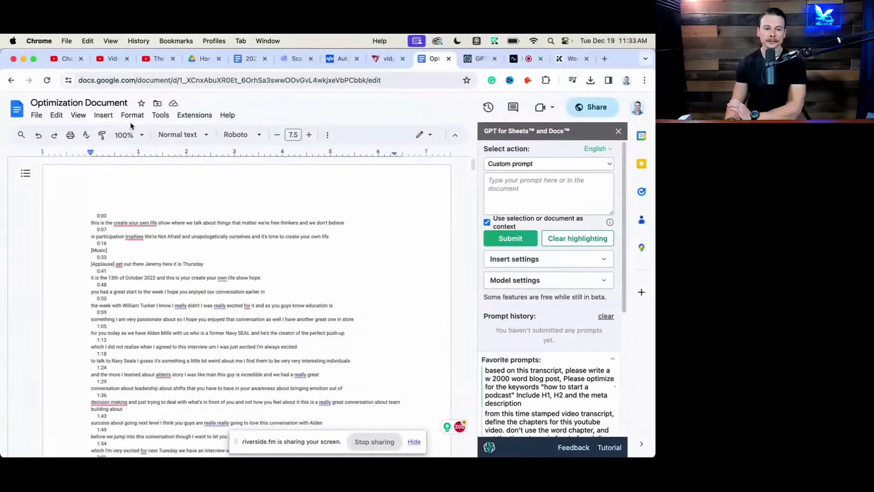
# Step: Show the transcript of the YouTube video "The Shocking Truth Behind the Collapse of Global American Empire" and select it all from 0:00 to 1:01:38
pyautogui.click(155, 59)
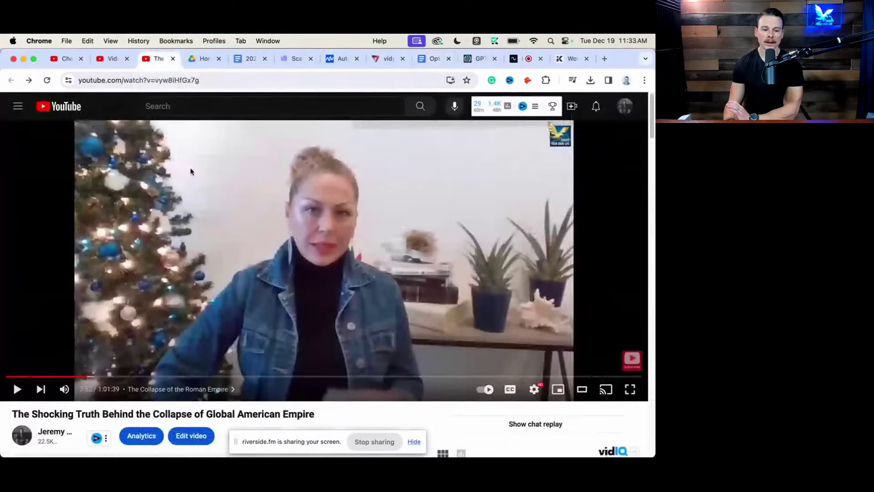
pyautogui.scroll(-10, 171, 279)
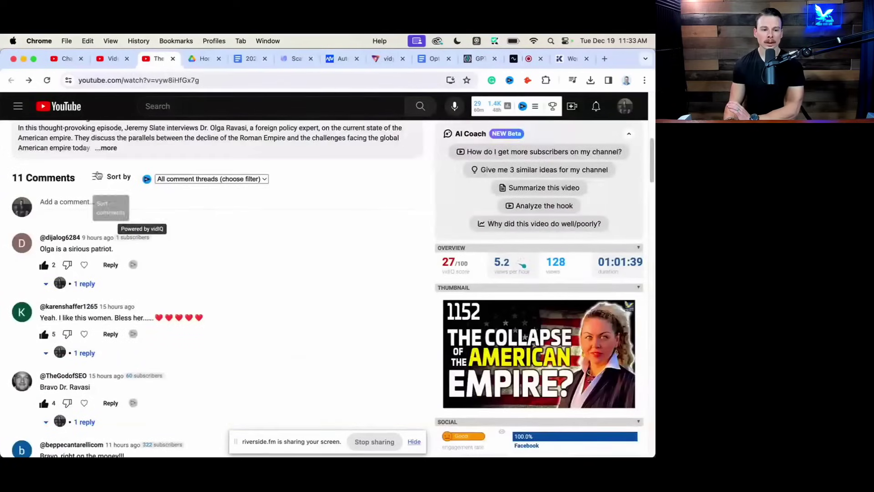
pyautogui.click(102, 138)
pyautogui.scroll(-6, 101, 192)
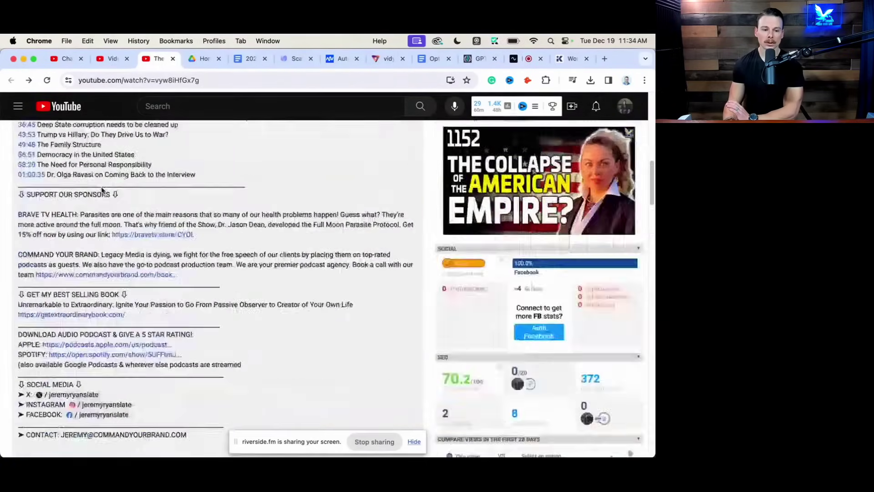
pyautogui.scroll(-3, 99, 199)
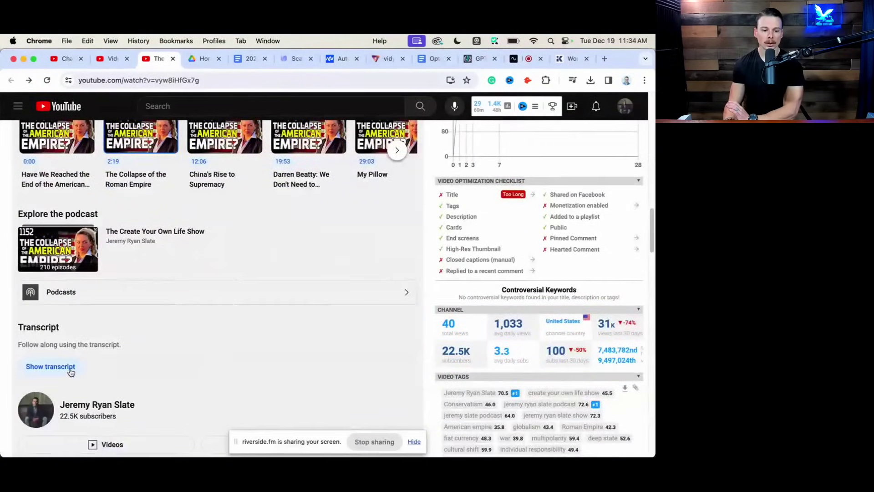
pyautogui.click(50, 367)
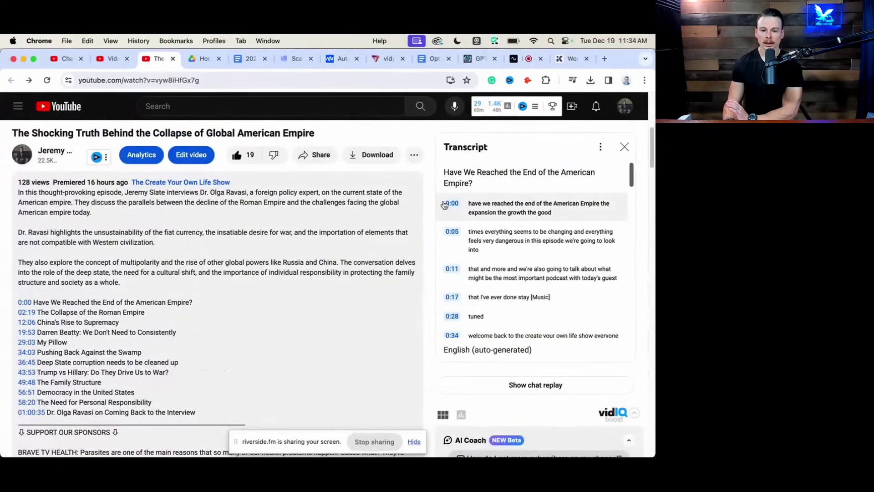
pyautogui.moveTo(444, 205); pyautogui.dragTo(535, 336)
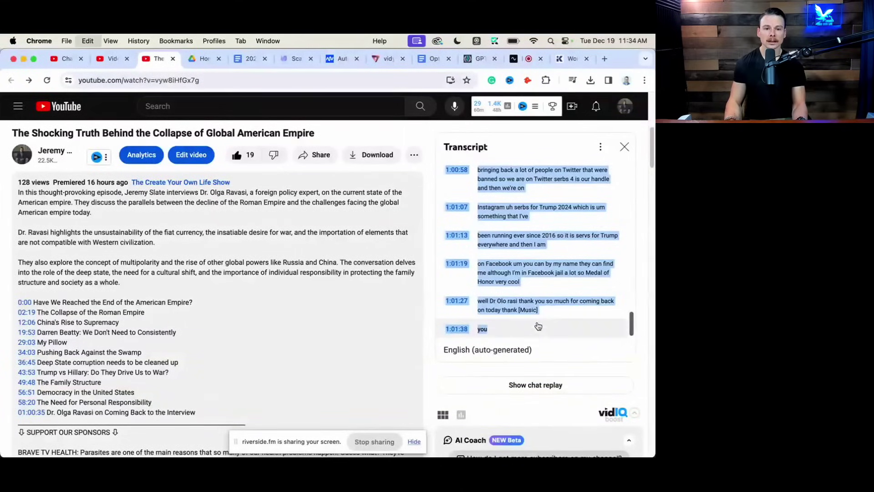
# Step: Select the whole transcript in the Optimization Document and load the favorite prompt requesting a title, 200 word description and tags
pyautogui.click(434, 61)
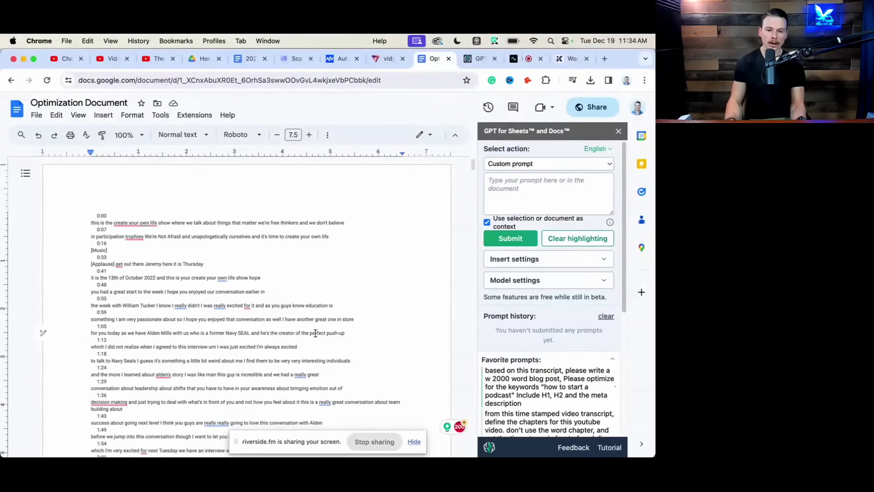
pyautogui.press('super+a')
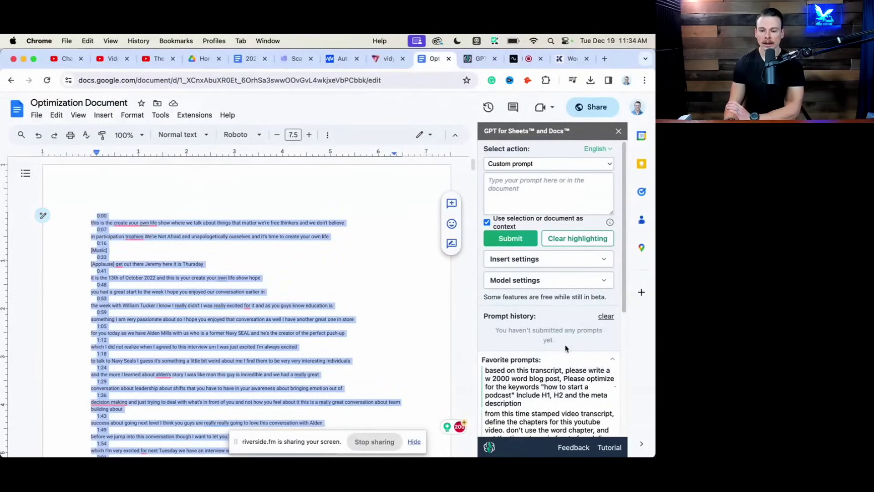
pyautogui.scroll(-5, 596, 294)
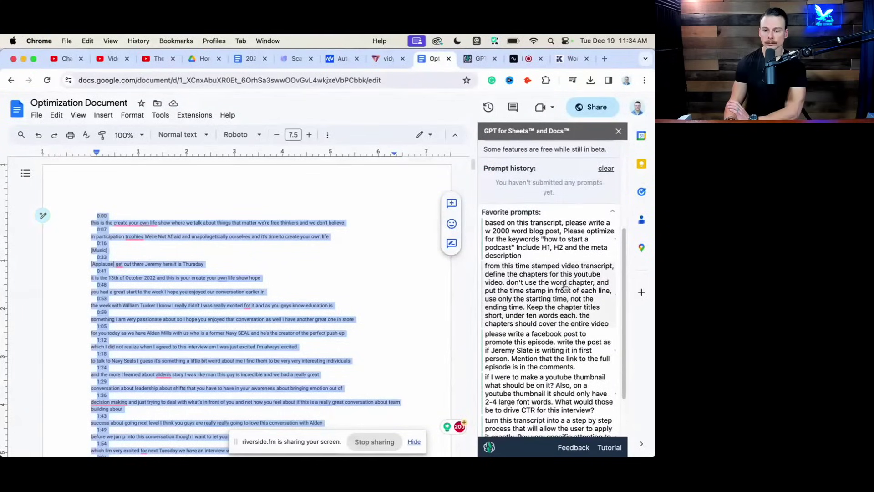
pyautogui.scroll(-3, 564, 292)
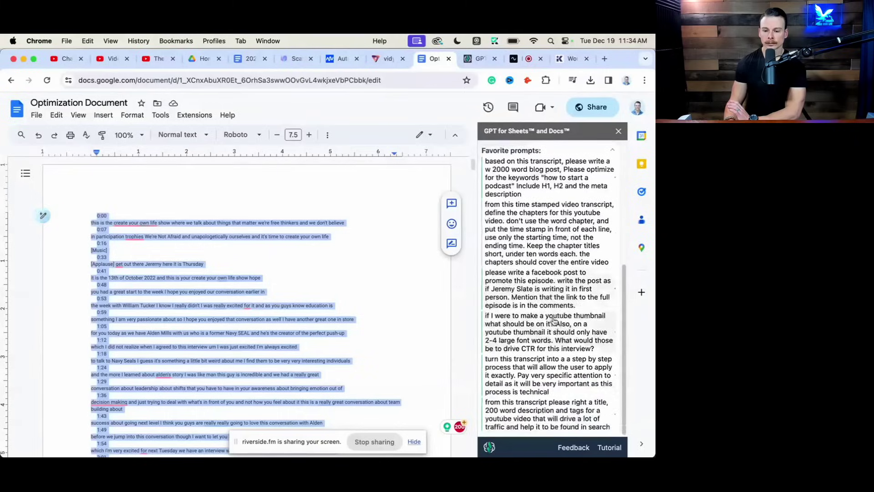
pyautogui.click(541, 412)
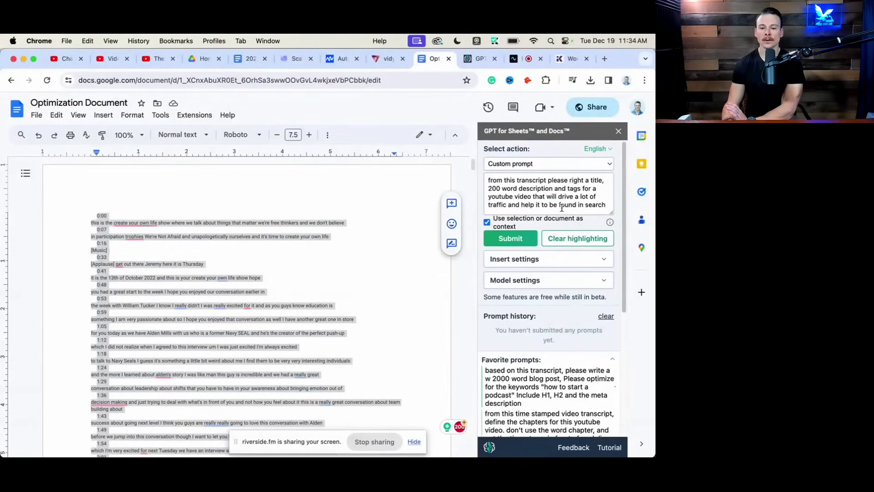
# Step: Submit the prompt to generate the YouTube title, description and tags below the transcript, and deselect the text
pyautogui.moveTo(474, 167); pyautogui.dragTo(473, 347)
pyautogui.click(510, 238)
pyautogui.scroll(-20, 364, 282)
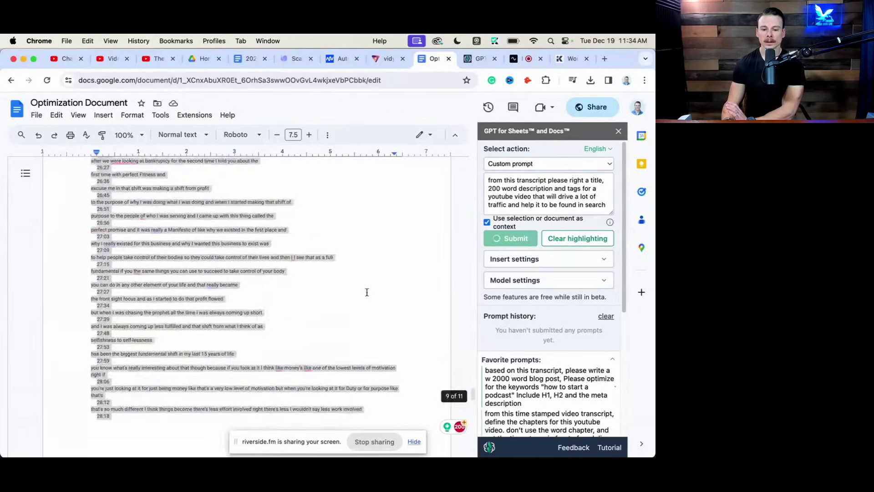
pyautogui.scroll(-3, 368, 288)
pyautogui.click(184, 250)
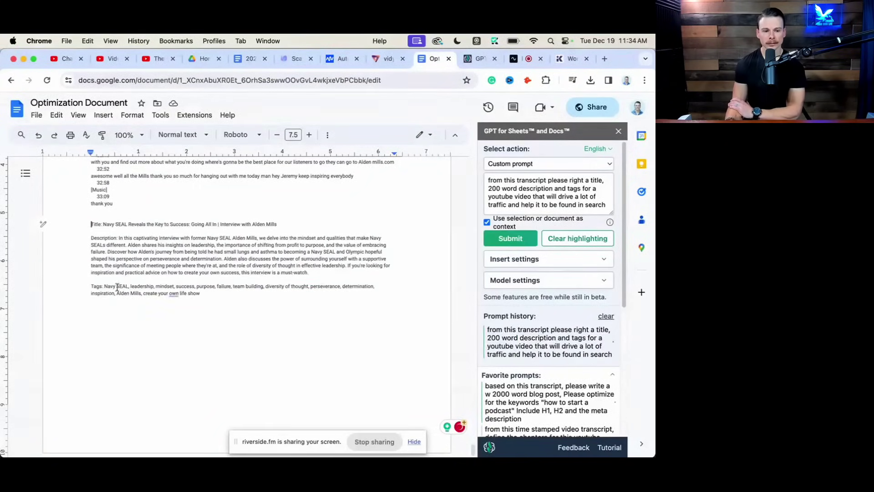
# Step: Highlight the generated title, description and tags one after another to review them
pyautogui.moveTo(103, 221); pyautogui.dragTo(250, 224)
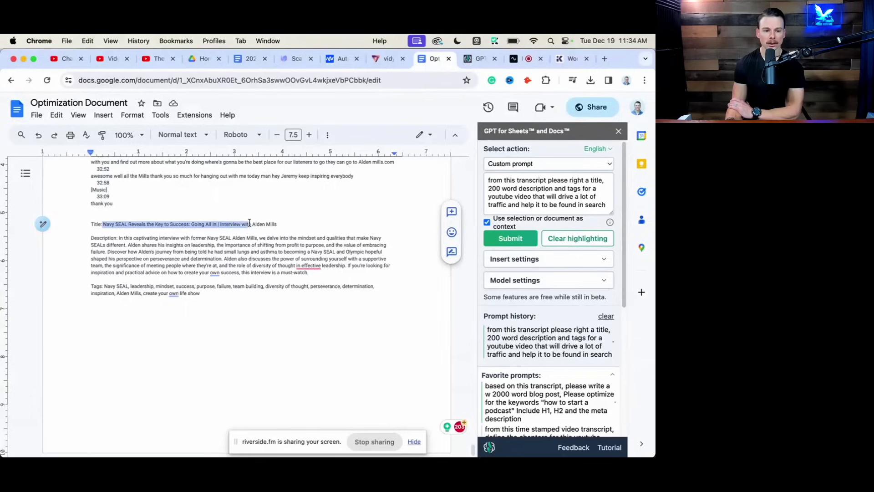
pyautogui.click(201, 256)
pyautogui.moveTo(319, 274); pyautogui.dragTo(119, 240)
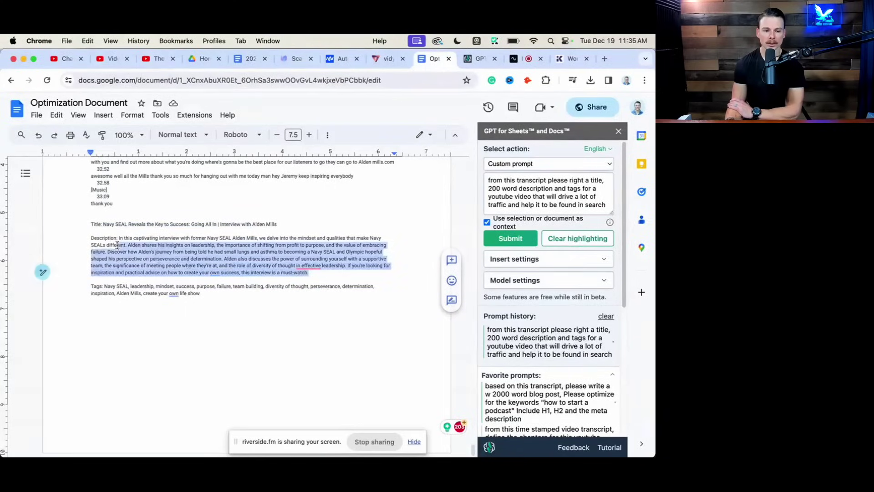
pyautogui.click(208, 295)
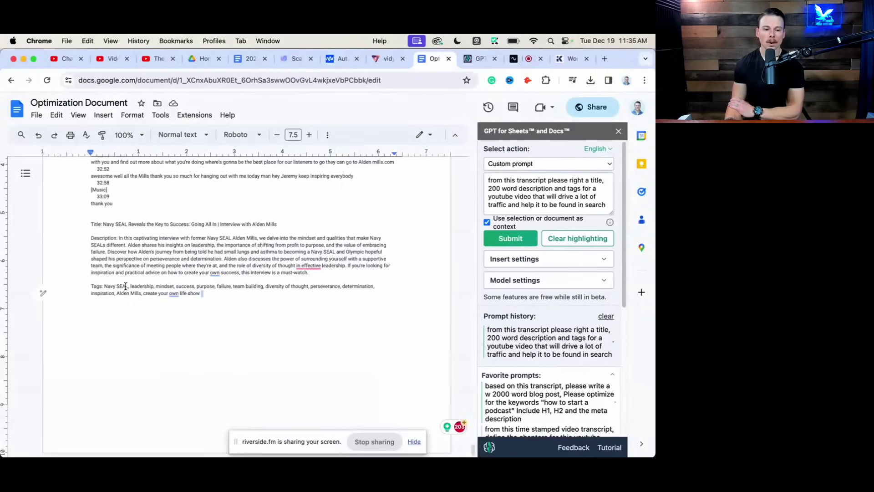
pyautogui.keyDown('shift'); pyautogui.click(103, 287); pyautogui.keyUp('shift')
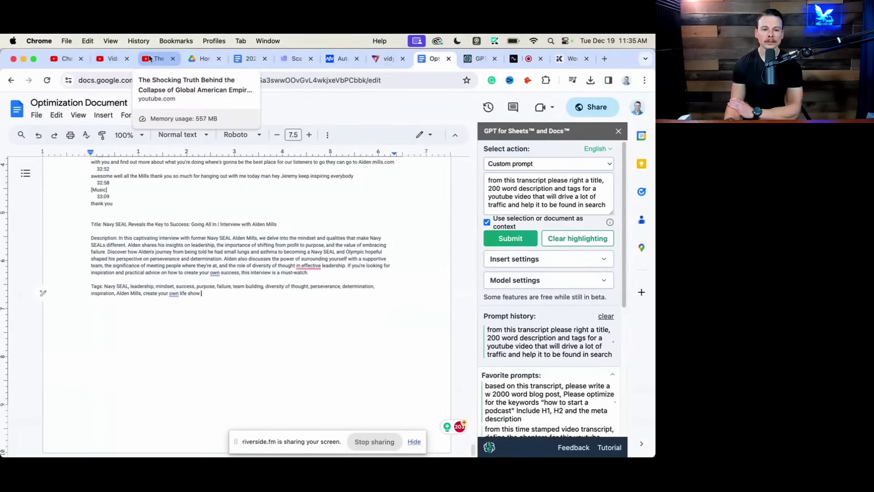
# Step: Examine the title, description and tags in the YouTube Studio details of "The Shocking Truth Behind the Collapse of Global American Empire"
pyautogui.click(109, 60)
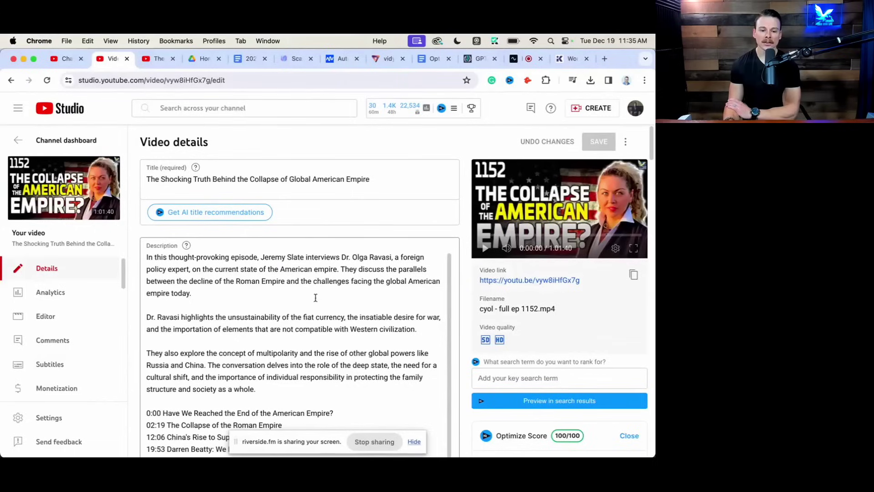
pyautogui.scroll(-1, 274, 320)
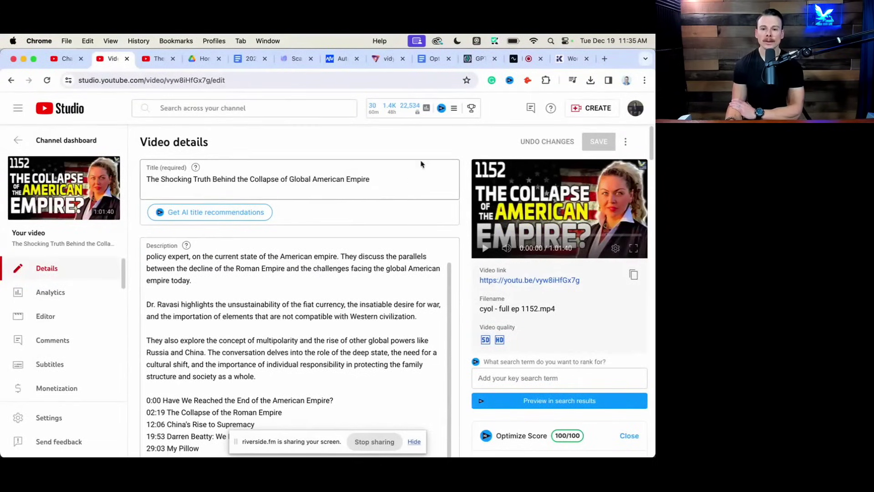
pyautogui.click(439, 109)
pyautogui.scroll(1, 245, 290)
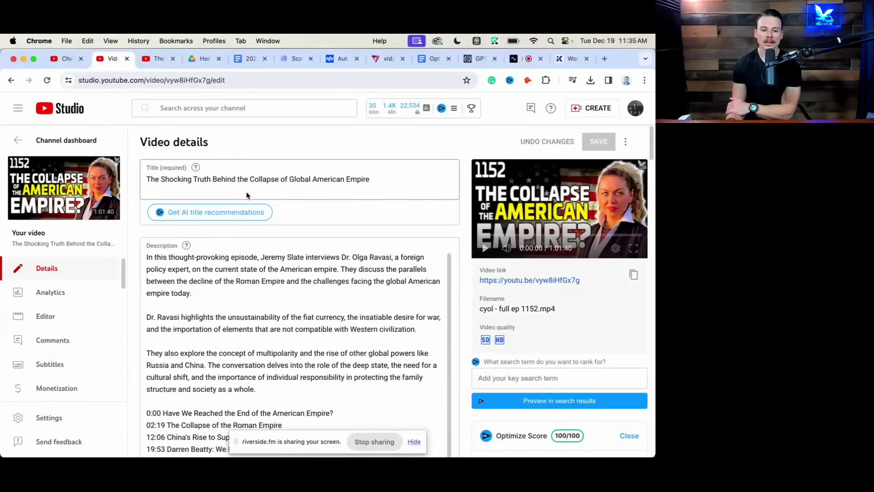
pyautogui.click(367, 181)
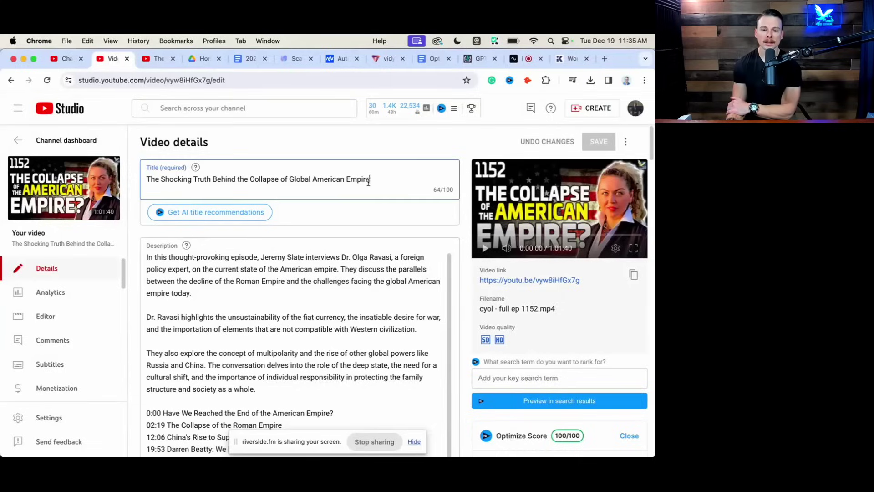
pyautogui.click(346, 305)
pyautogui.scroll(-15, 273, 318)
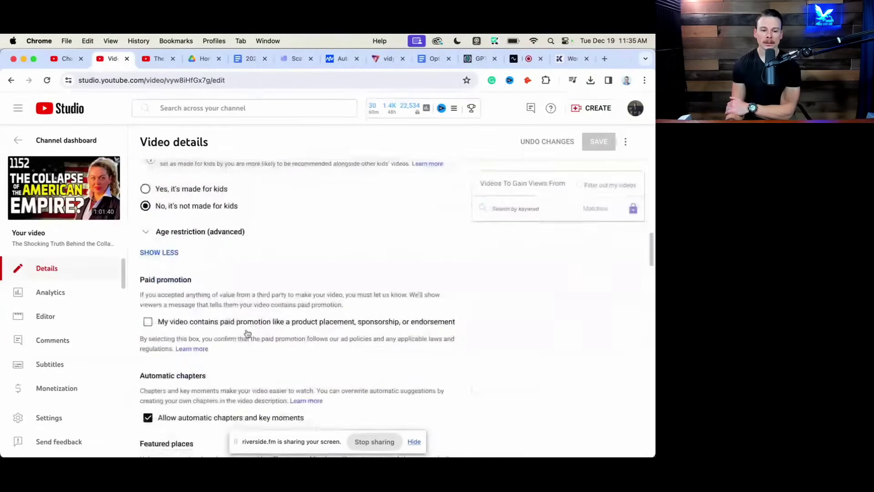
pyautogui.scroll(-5, 255, 330)
pyautogui.scroll(2, 310, 318)
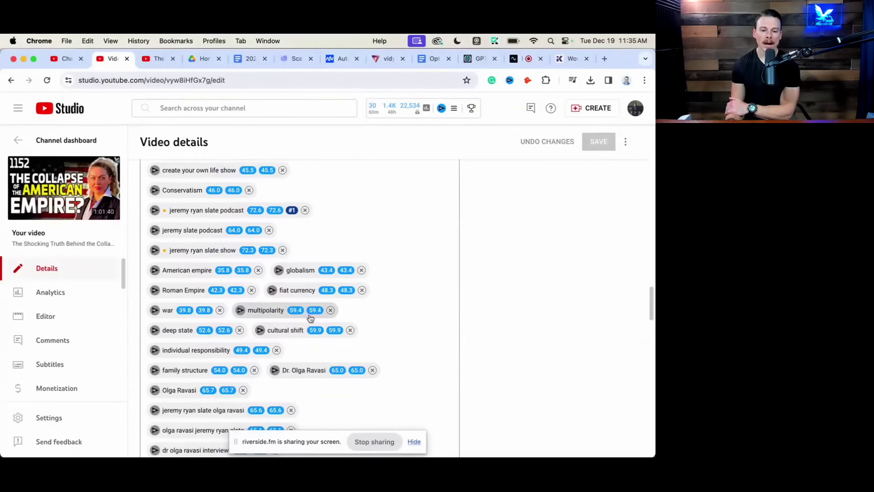
pyautogui.scroll(-1, 310, 318)
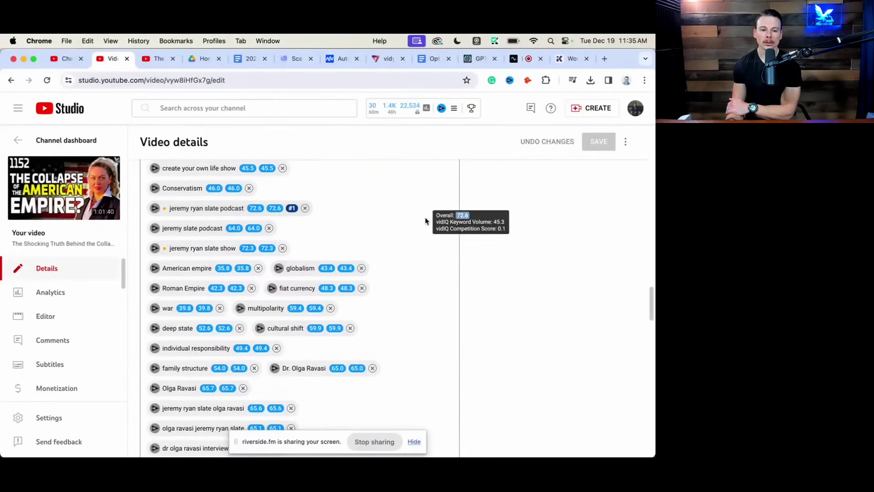
pyautogui.scroll(20, 523, 260)
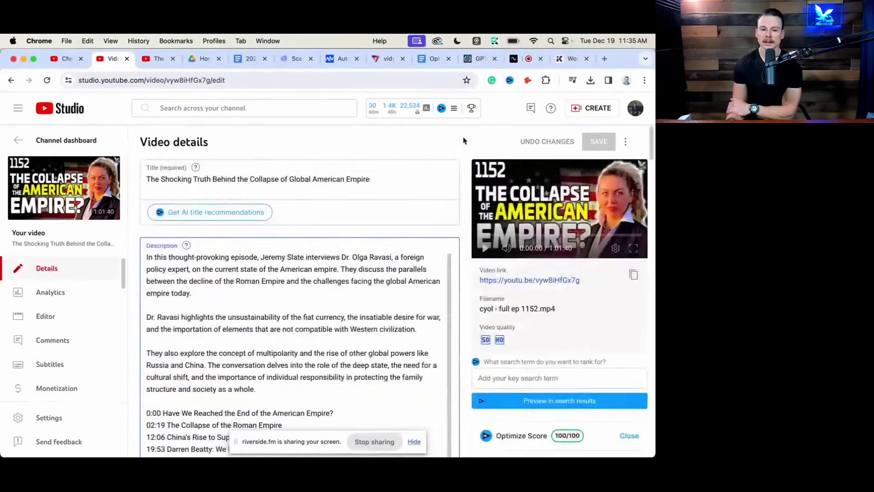
# Step: Delete the generated title, description and tags below the transcript in the Optimization Document
pyautogui.click(473, 64)
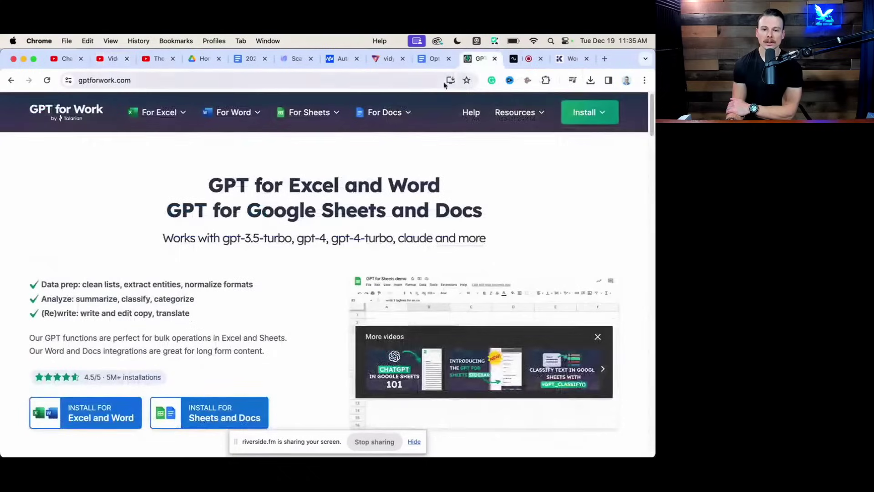
pyautogui.click(433, 58)
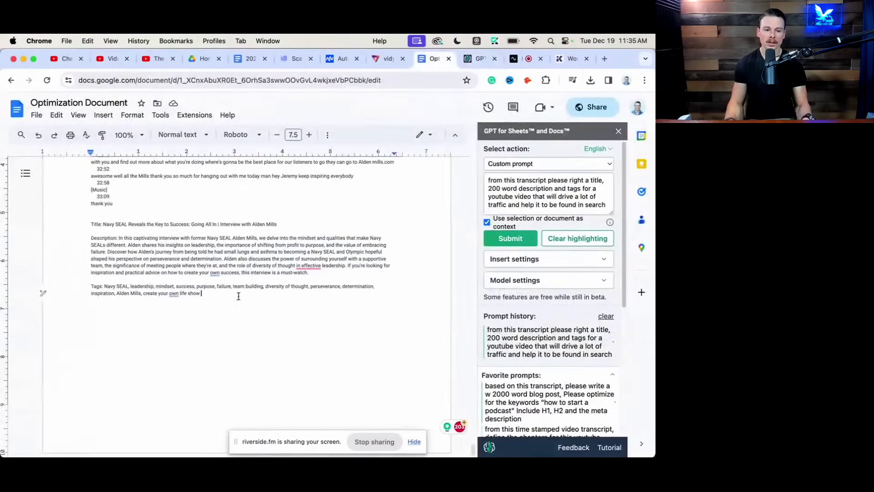
pyautogui.moveTo(238, 296); pyautogui.dragTo(70, 224)
pyautogui.press('BackSpace')
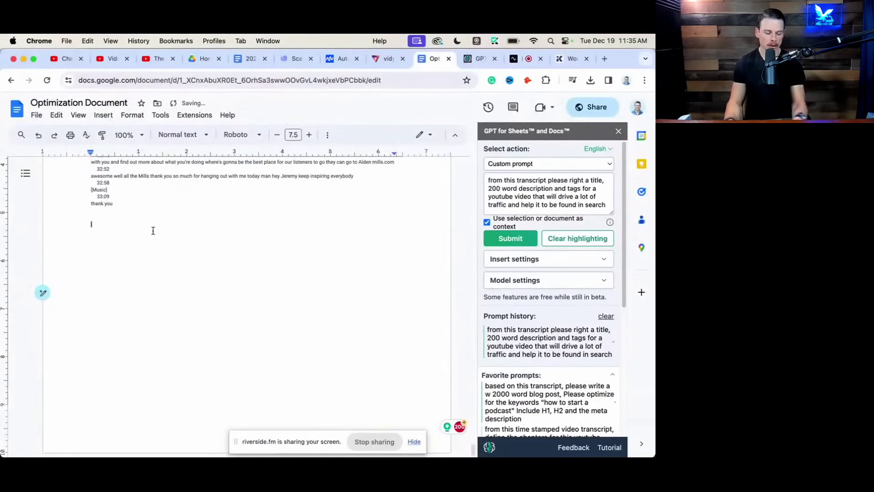
# Step: Select the entire transcript and load the favorite prompt that defines YouTube chapters from a time stamped transcript
pyautogui.press('super+a')
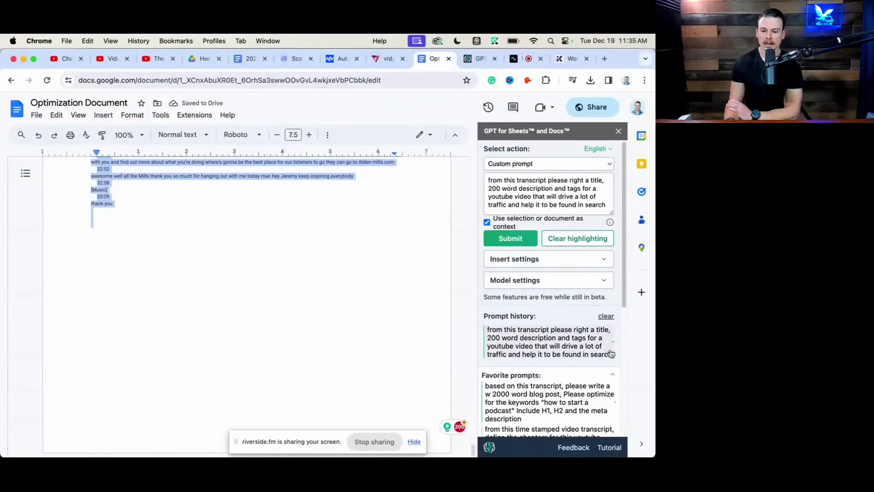
pyautogui.moveTo(629, 291); pyautogui.dragTo(624, 355)
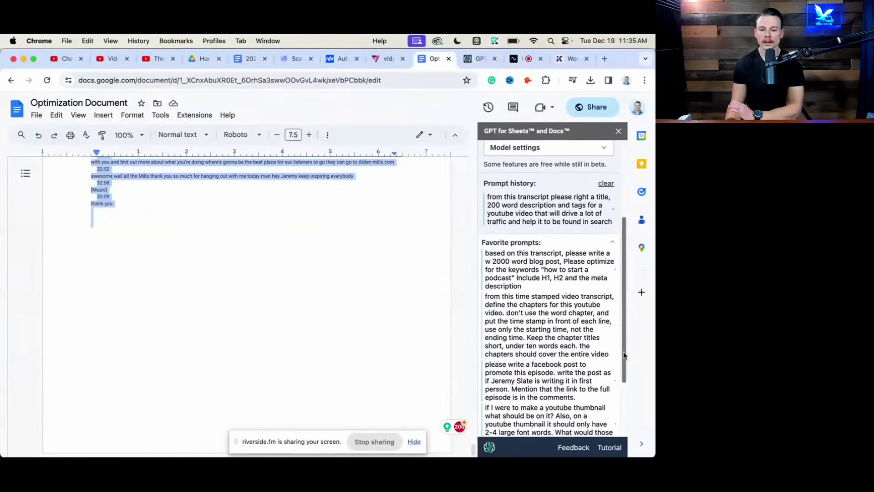
pyautogui.click(526, 314)
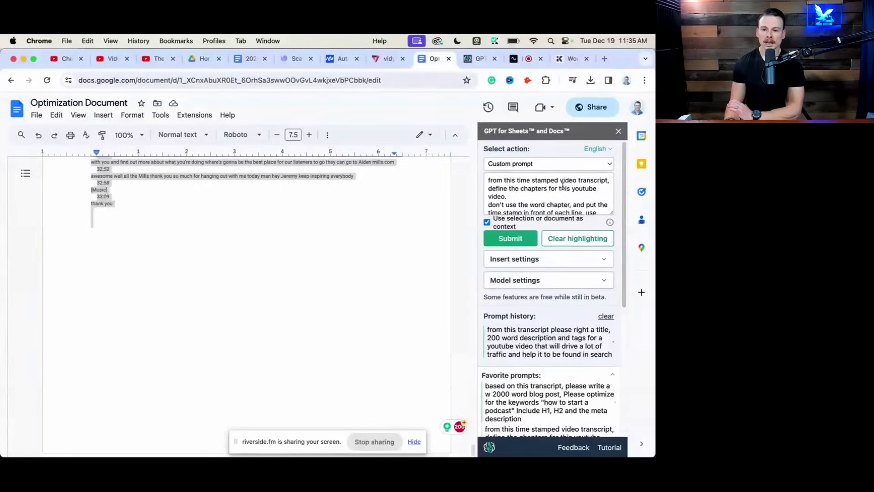
# Step: Read the chapter prompt through to its end, submit it to generate the timestamped chapters below the transcript, and deselect the text
pyautogui.scroll(-2, 522, 189)
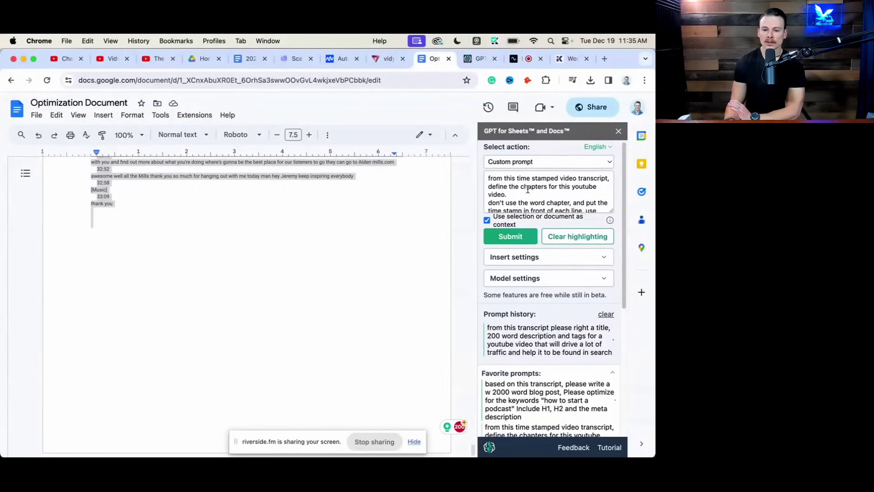
pyautogui.click(523, 190)
pyautogui.scroll(-1, 551, 188)
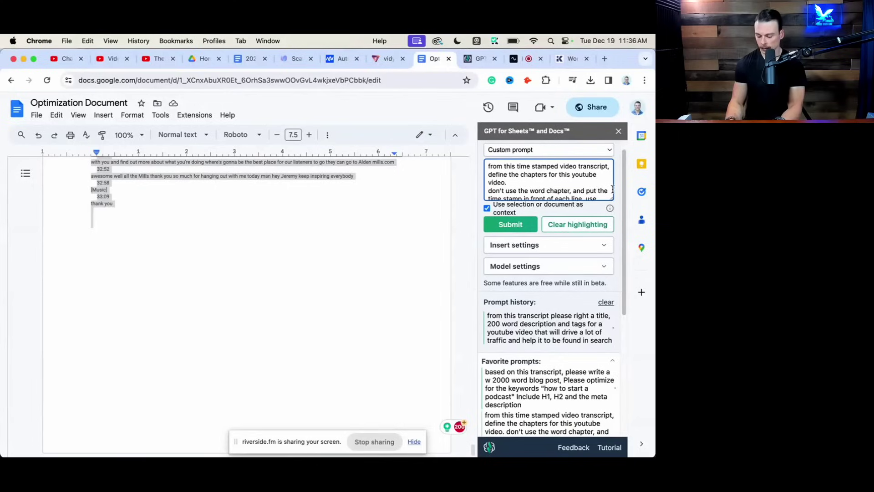
pyautogui.scroll(-3, 605, 190)
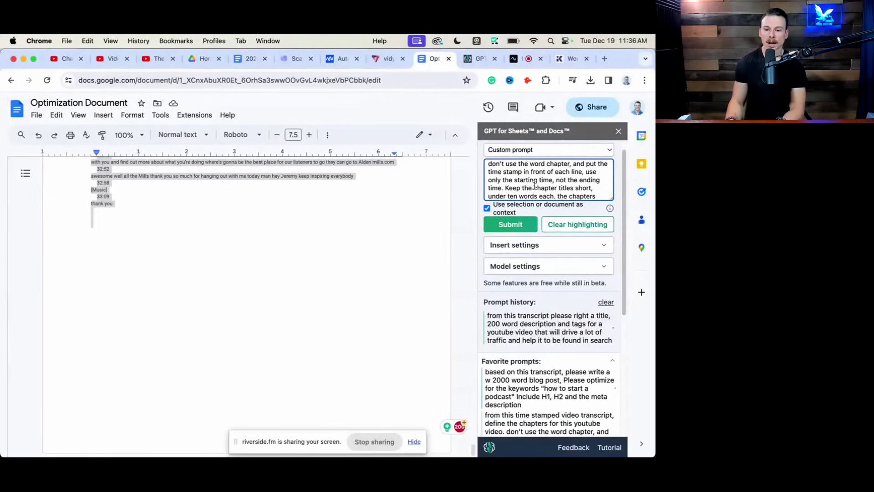
pyautogui.press('Down')
pyautogui.press('Down')
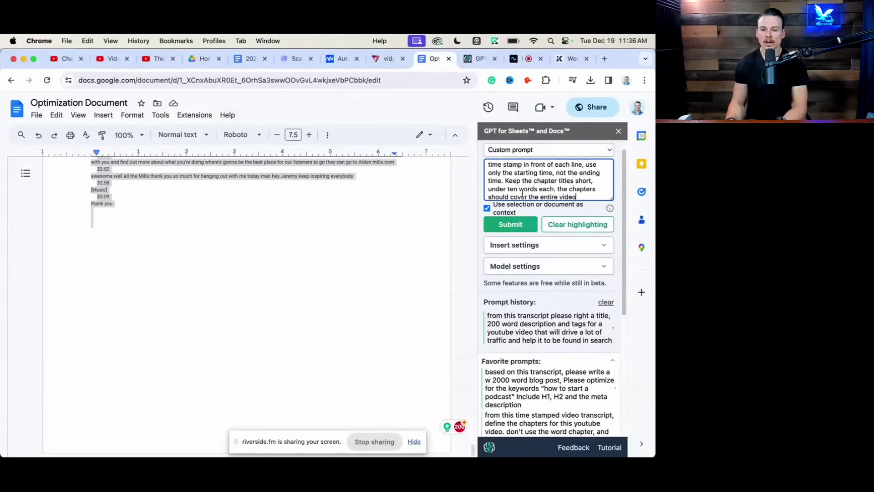
pyautogui.click(511, 226)
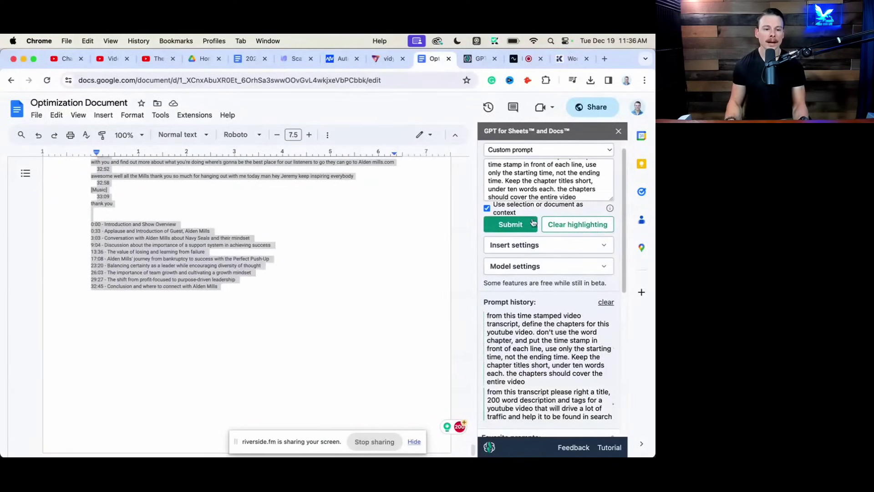
pyautogui.click(367, 258)
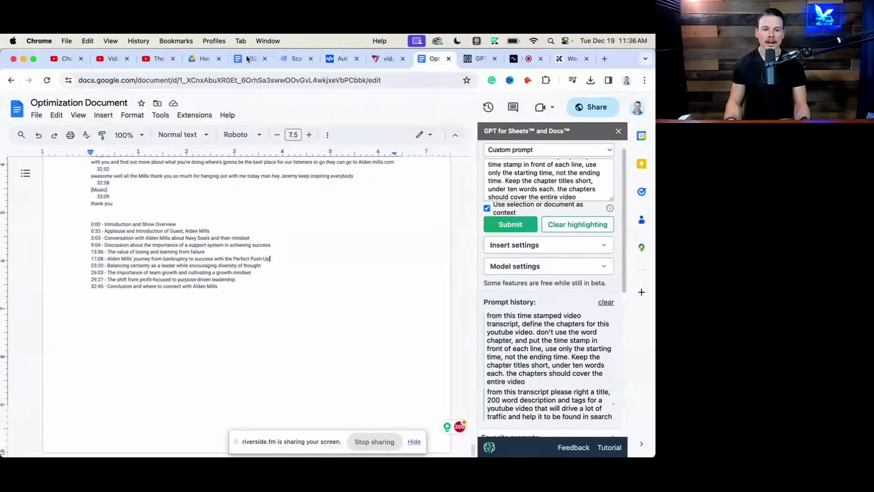
# Step: Return to the video's details in YouTube Studio, look at the vidIQ extension's popup, and examine the description's chapters and the Optimize Score checklist
pyautogui.click(109, 58)
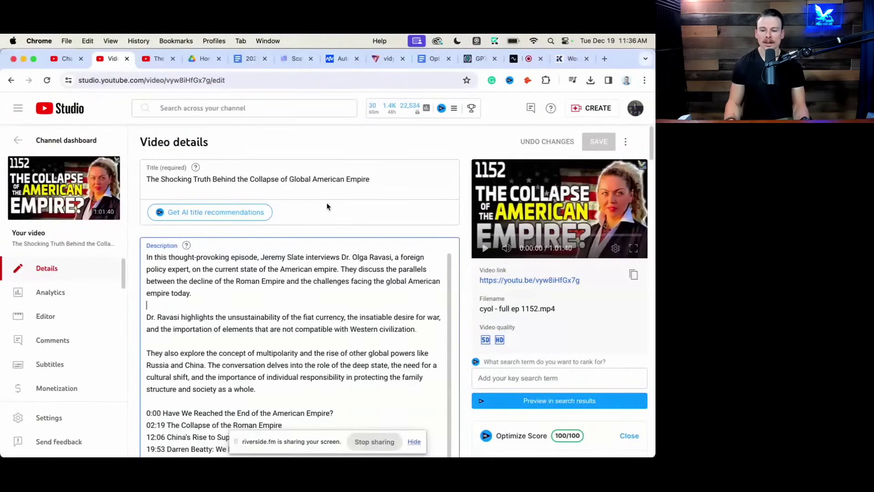
pyautogui.click(510, 80)
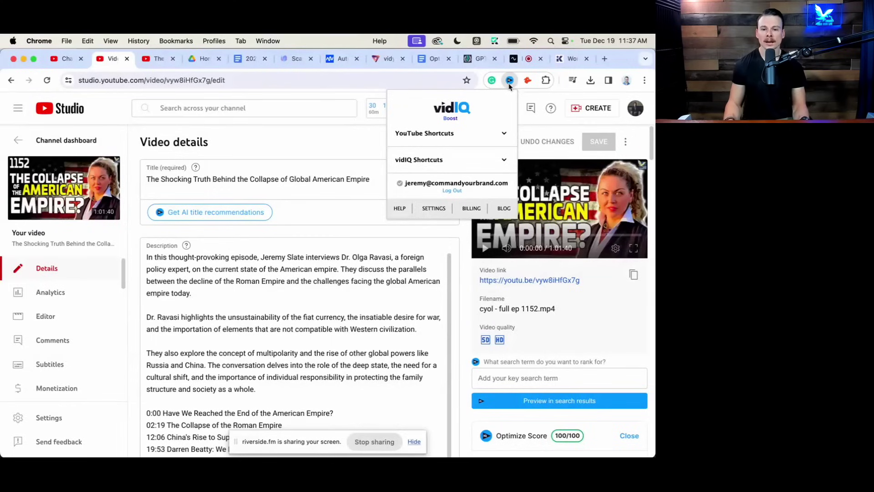
pyautogui.click(510, 83)
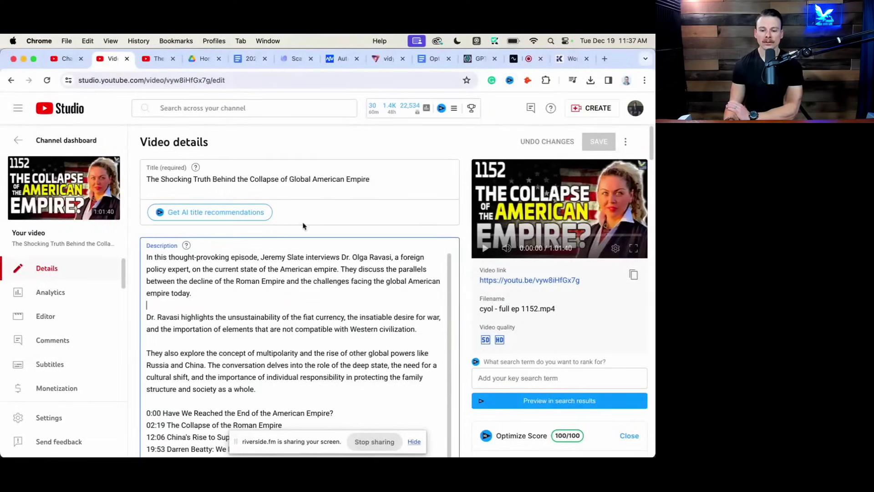
pyautogui.scroll(-5, 305, 228)
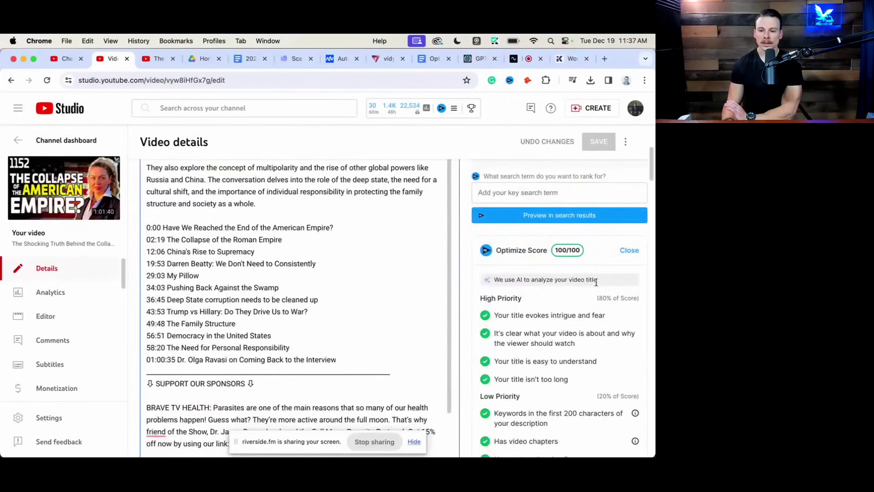
# Step: Examine the vidIQ Optimize Score and its high and low priority checklist items alongside the video's description and settings
pyautogui.moveTo(582, 251); pyautogui.dragTo(549, 253)
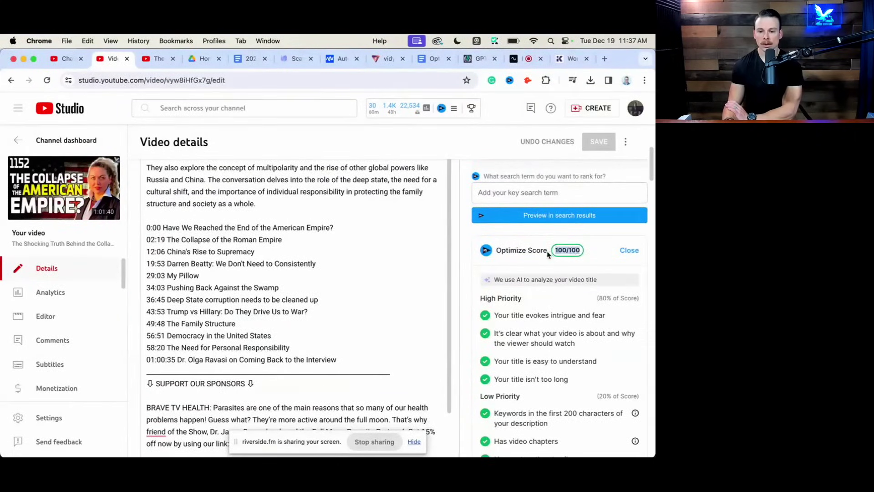
pyautogui.click(582, 247)
pyautogui.scroll(-3, 587, 252)
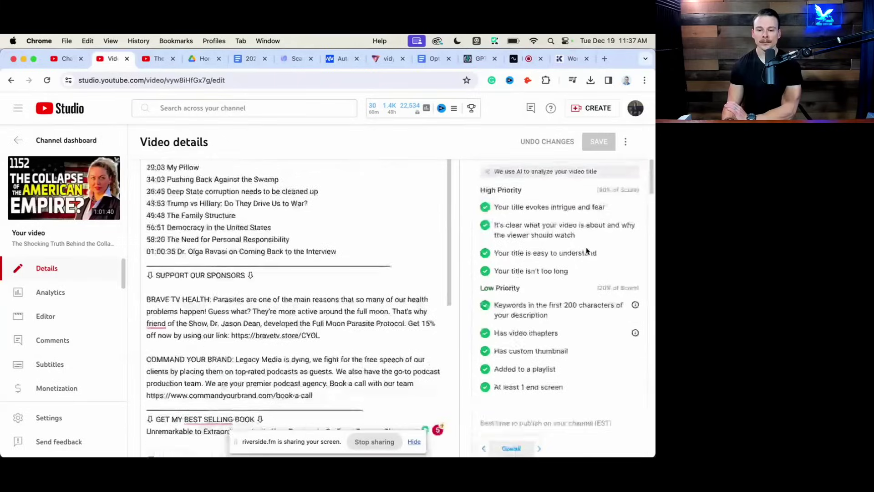
pyautogui.scroll(2, 569, 249)
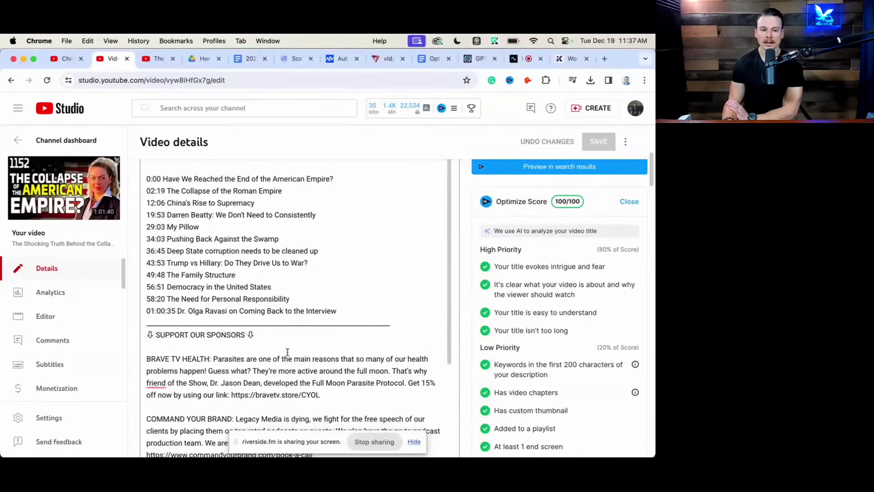
pyautogui.scroll(-15, 570, 326)
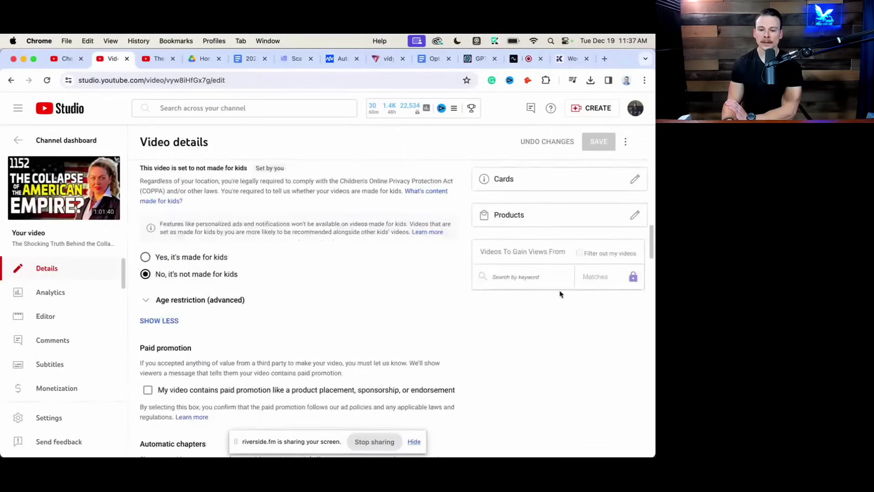
pyautogui.scroll(15, 551, 264)
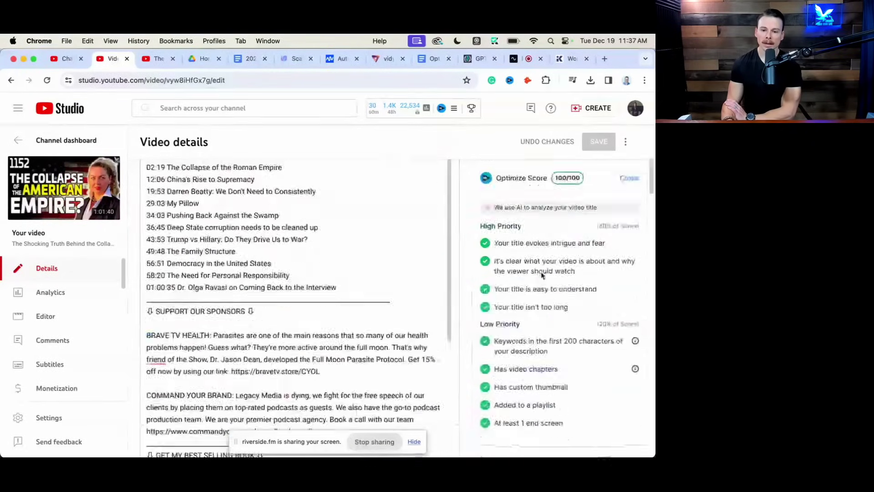
pyautogui.scroll(-3, 553, 280)
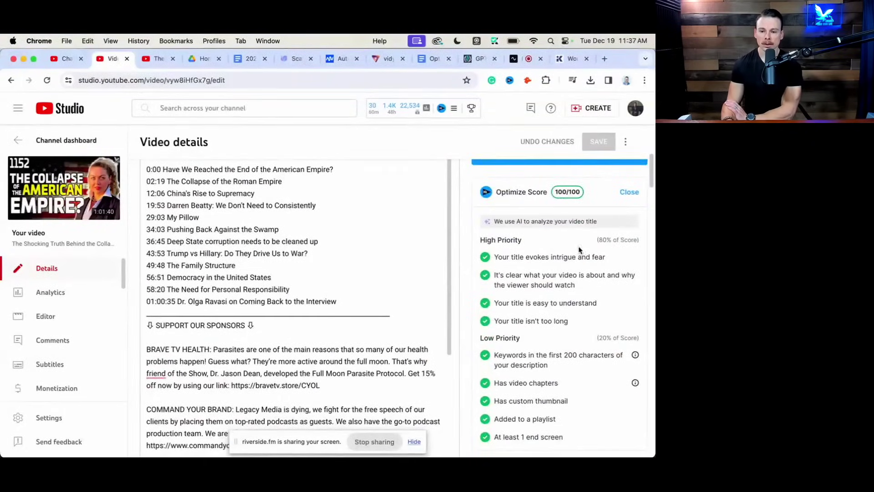
pyautogui.scroll(6, 467, 290)
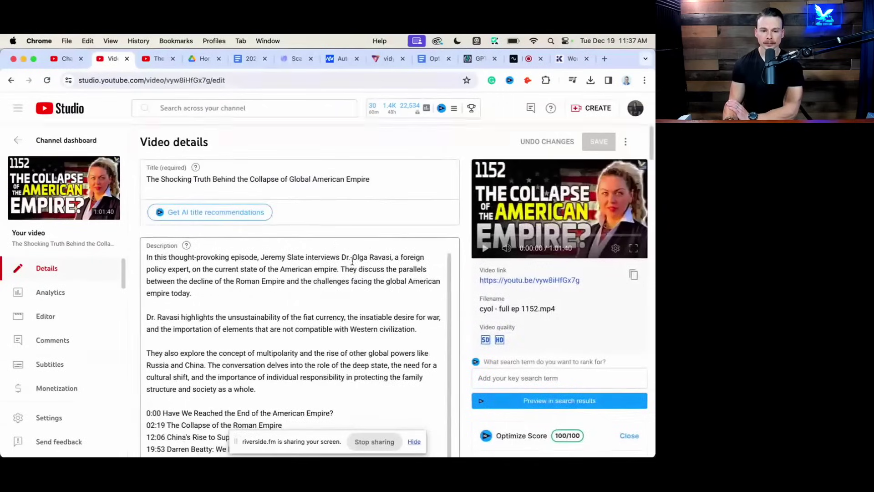
# Step: Get AI title recommendations for the current video title and look over the suggested titles and the Optimize Score checklist
pyautogui.click(389, 175)
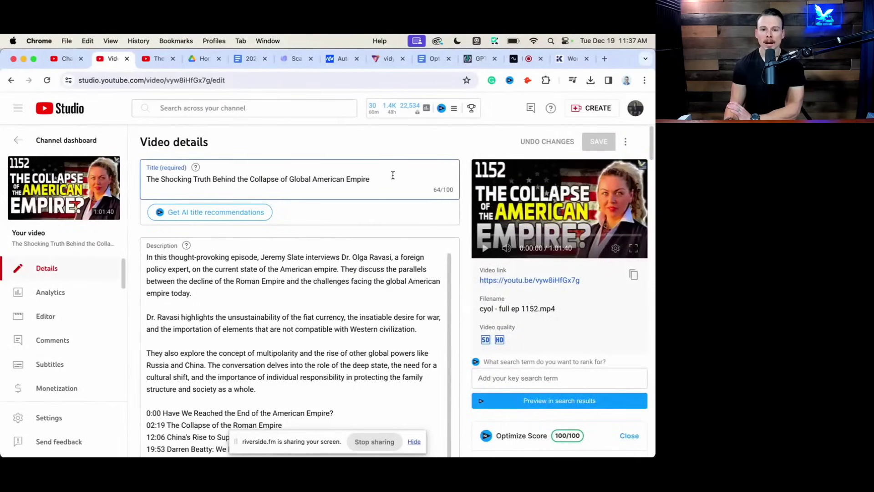
pyautogui.click(206, 216)
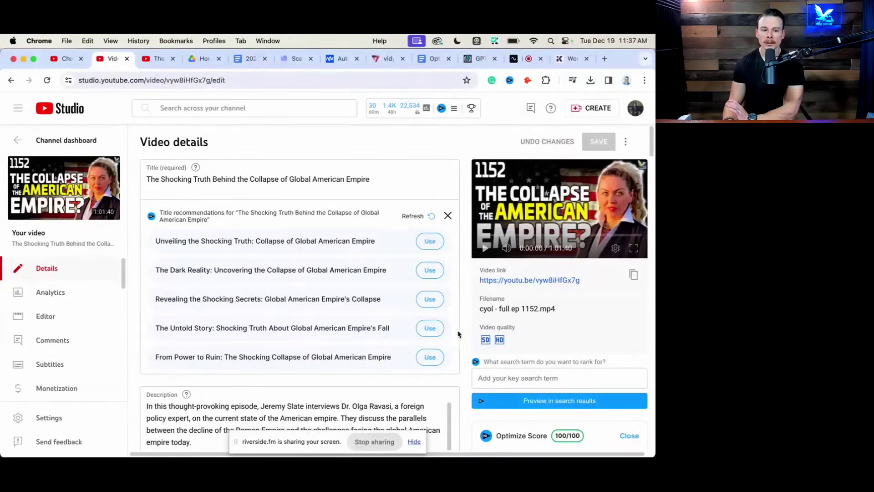
pyautogui.scroll(-4, 449, 330)
pyautogui.scroll(-9, 453, 314)
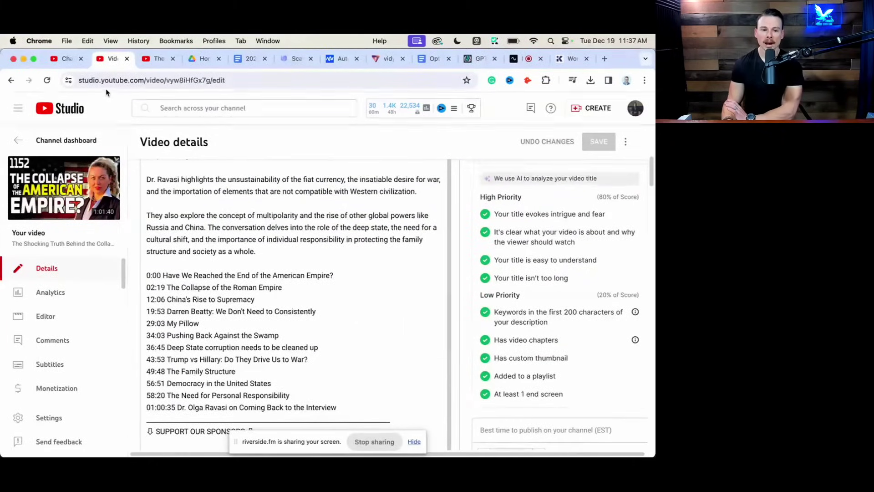
# Step: Go to the channel's comments, generate AI replies to the comment "The whole world is in it", and choose the General reply
pyautogui.click(53, 58)
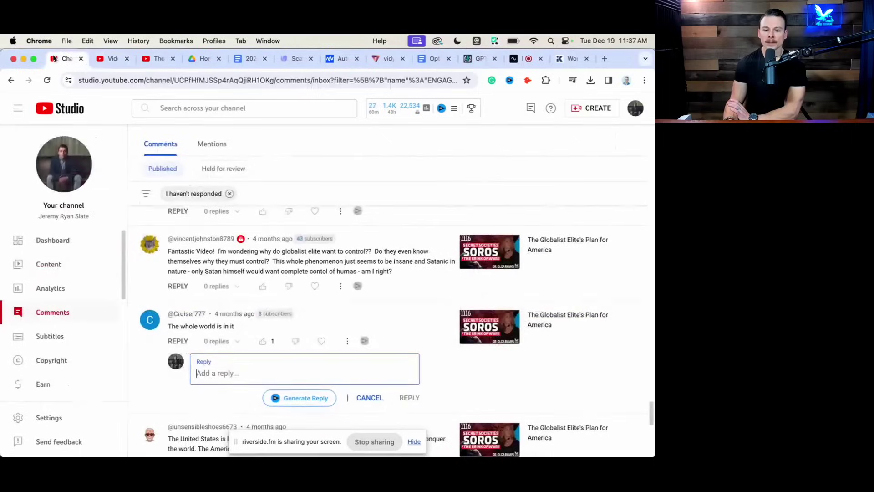
pyautogui.click(304, 398)
pyautogui.scroll(-3, 301, 333)
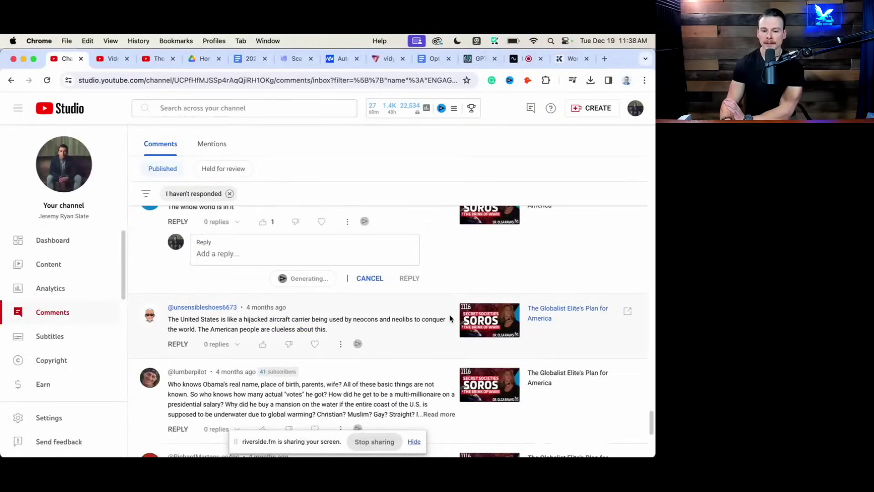
pyautogui.scroll(-2, 299, 323)
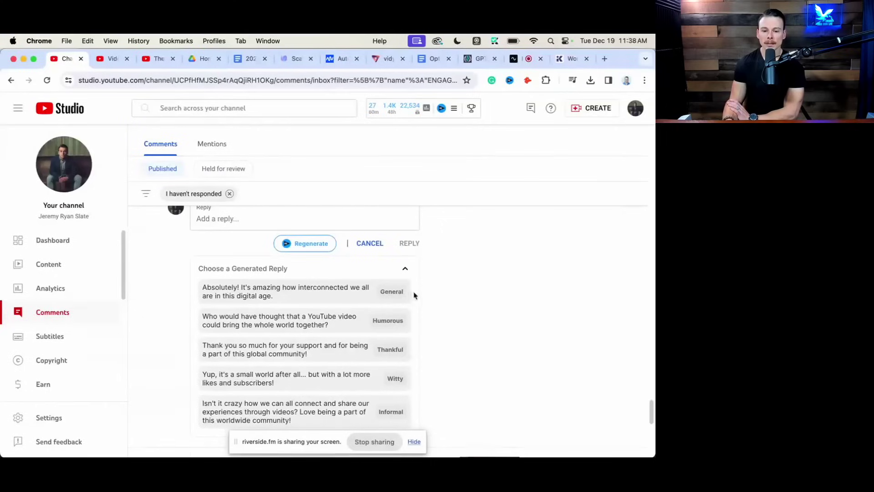
pyautogui.click(401, 293)
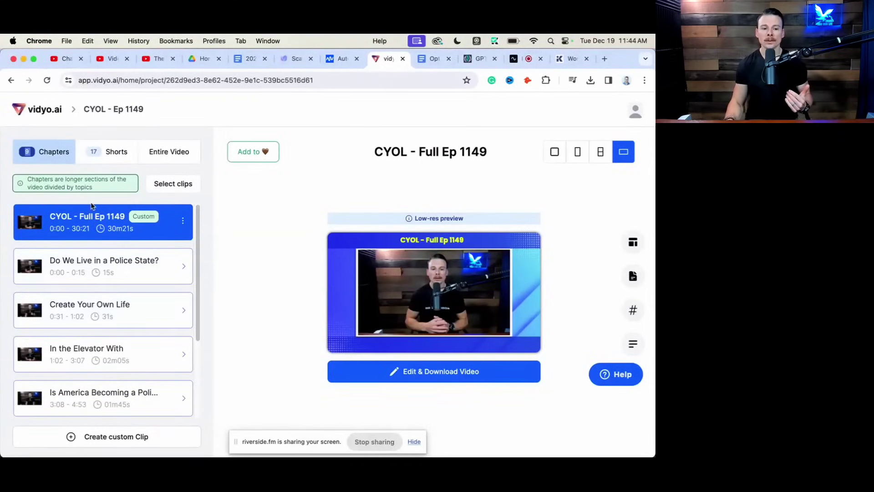
# Step: Preview the generated chapters from "Do We Live in a Police State?" through the one starting "Is America Becoming a Poli..."
pyautogui.click(117, 264)
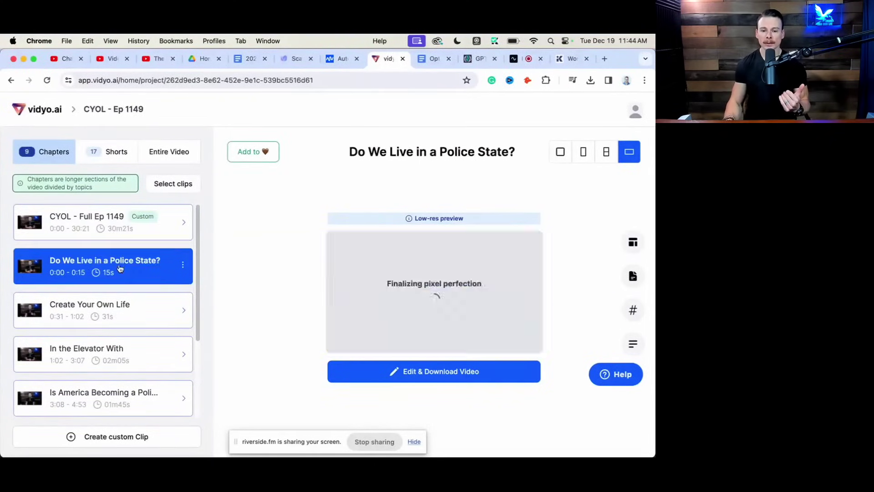
pyautogui.click(123, 306)
pyautogui.click(114, 371)
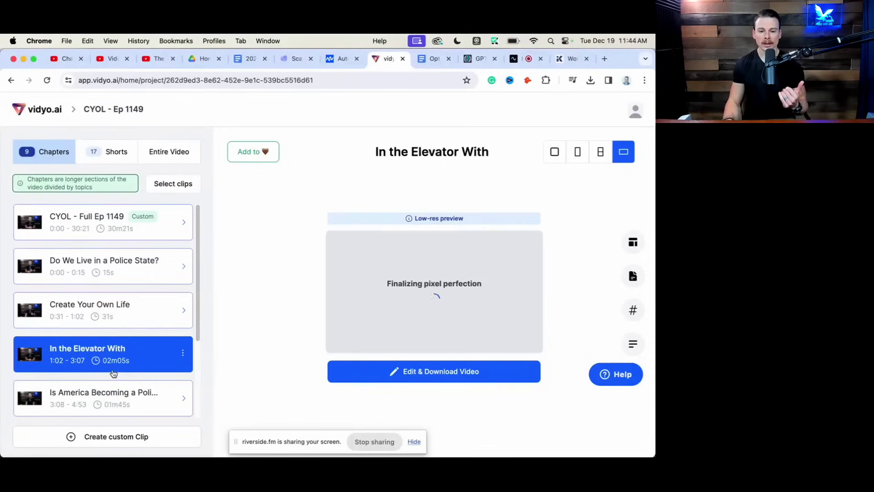
pyautogui.click(116, 400)
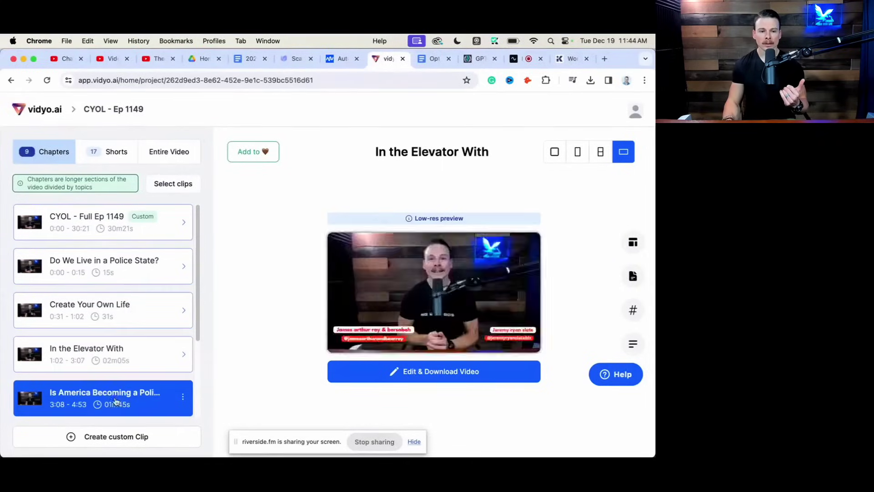
# Step: Show the generated shorts and open the first one, about the rise of far right extremism, in the video editor
pyautogui.click(117, 149)
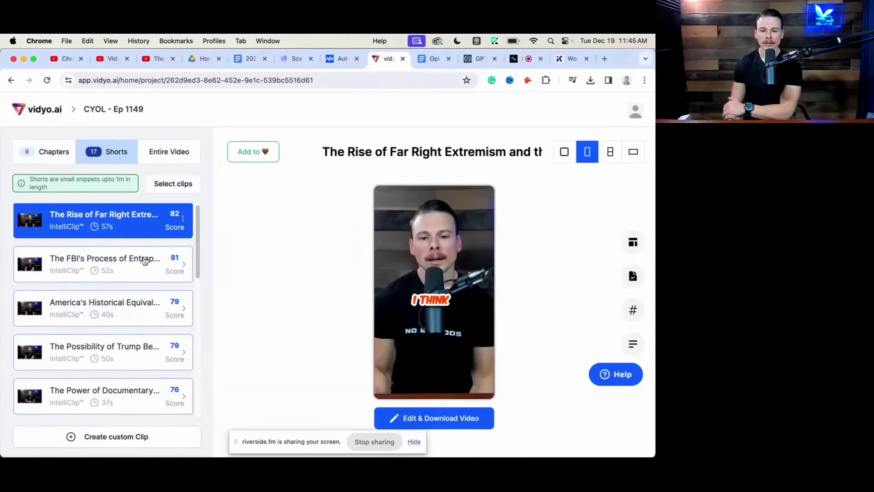
pyautogui.moveTo(486, 297)
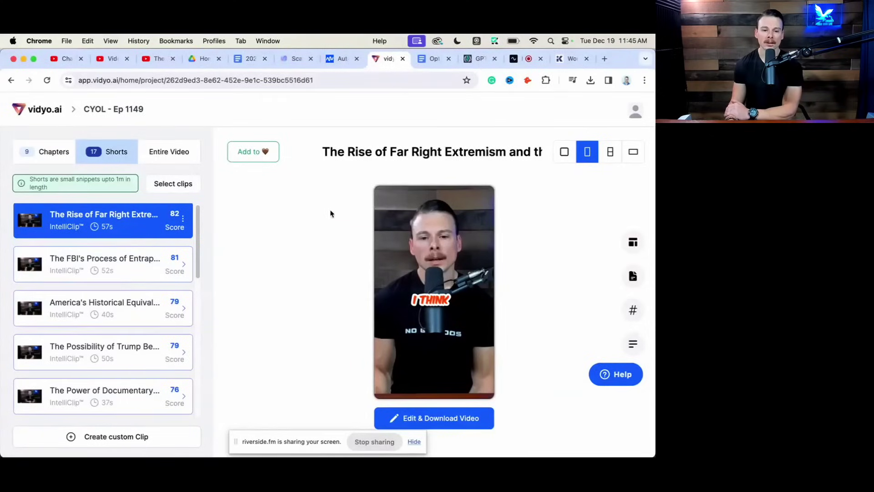
pyautogui.moveTo(457, 225)
pyautogui.click(454, 417)
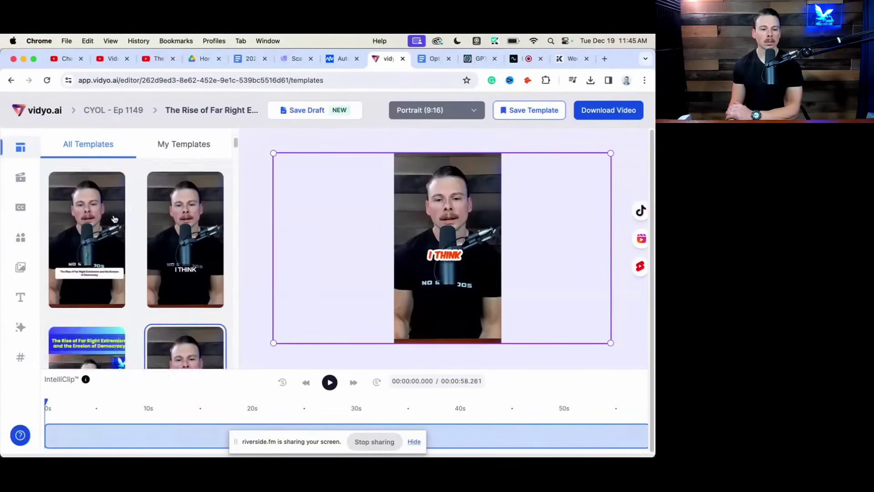
# Step: Try the template with plain white captions on the short, and return to the CYOL - Ep 1149 project without saving
pyautogui.scroll(-2, 118, 227)
pyautogui.click(195, 220)
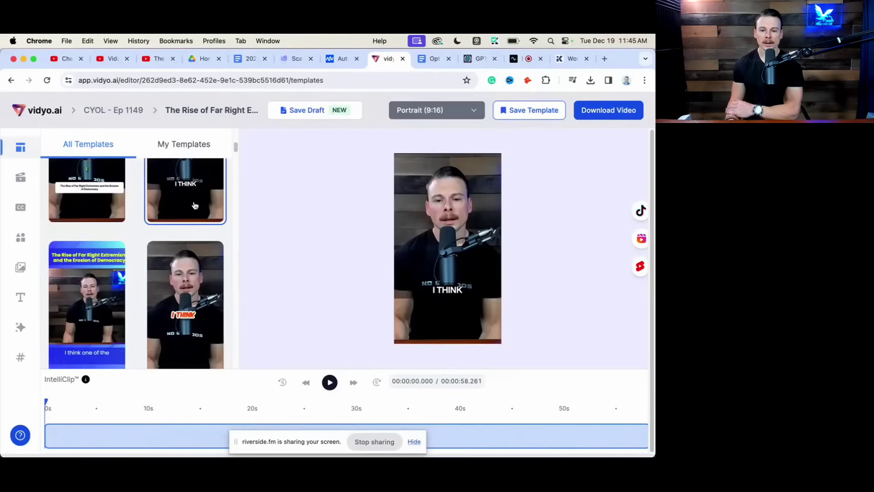
pyautogui.click(129, 111)
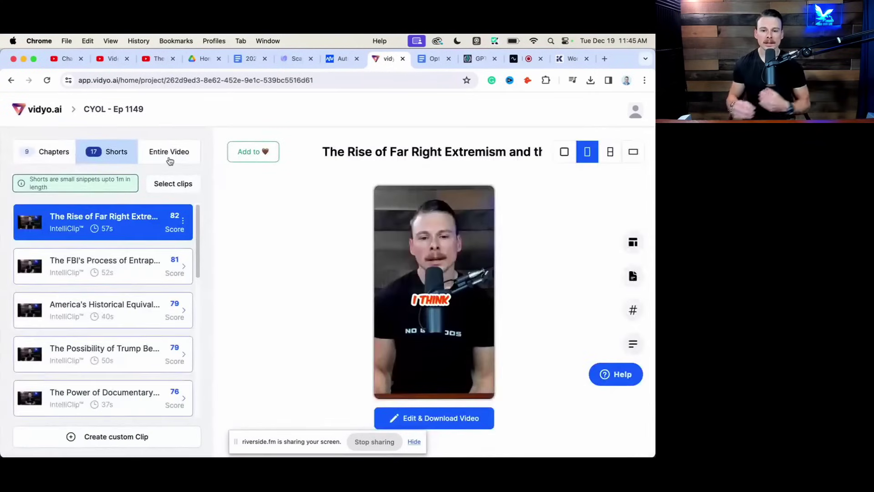